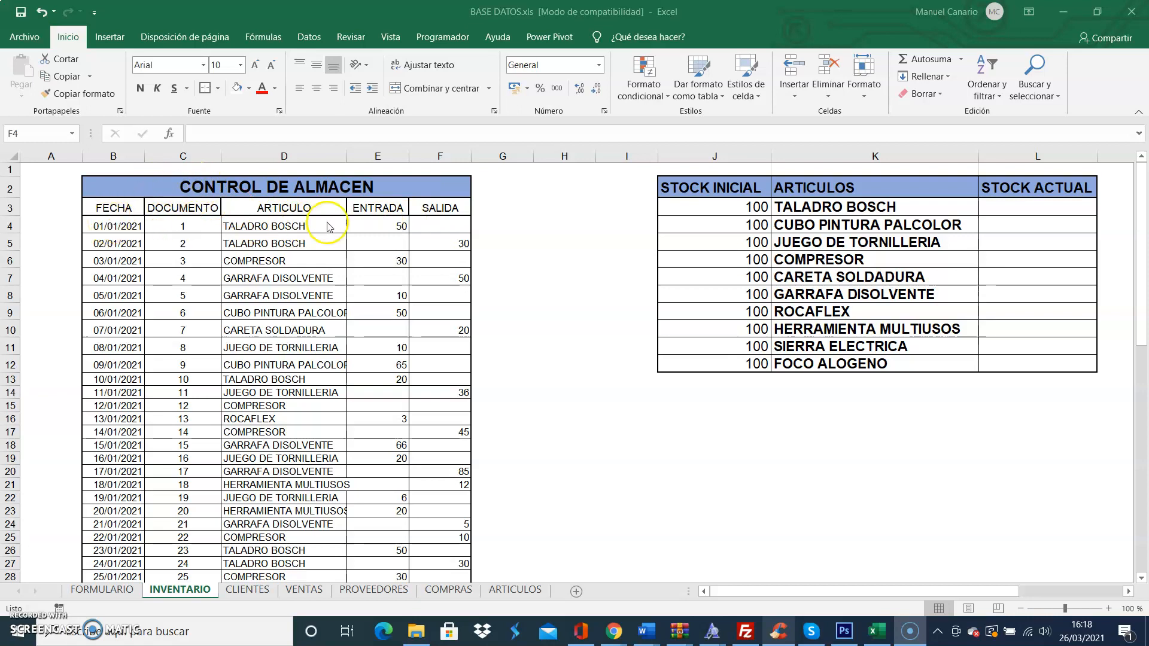
Step: Examine the date, document, article, entry and exit columns of the CONTROL DE ALMACEN table
left_click(113, 227)
left_click(112, 227)
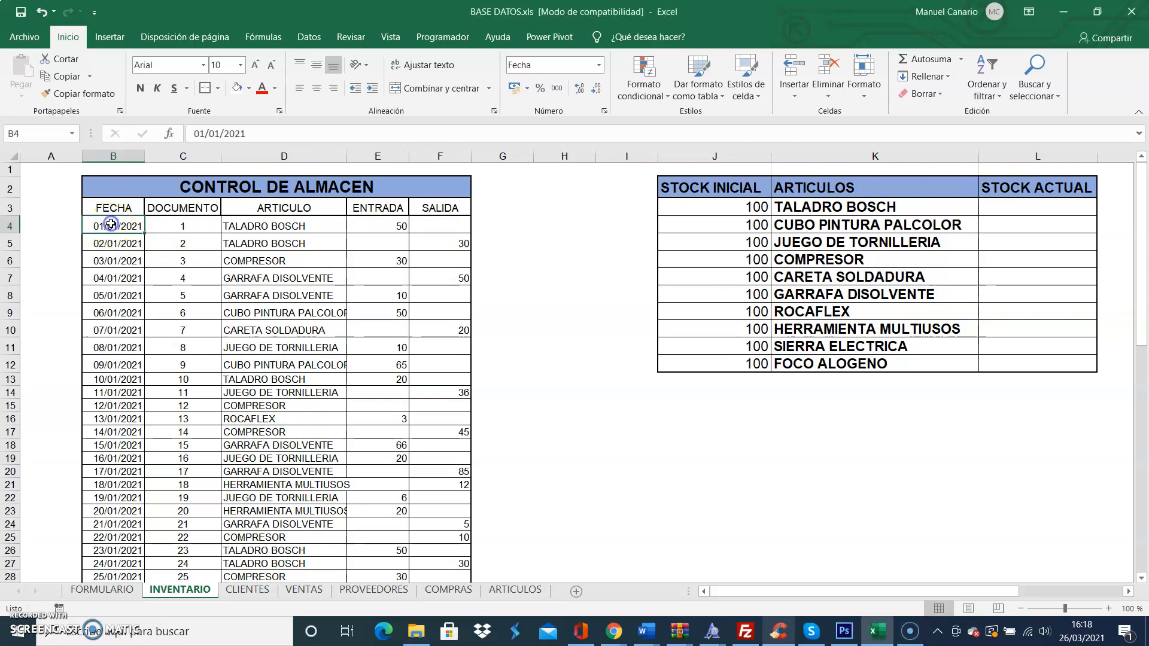
left_click(200, 222)
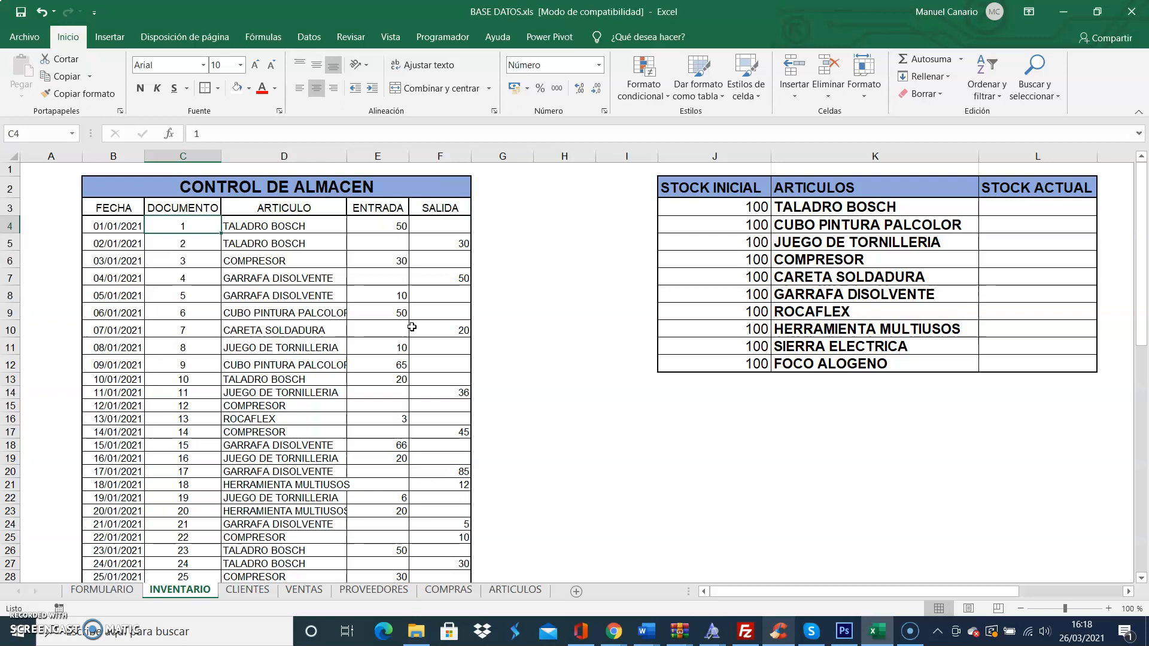
left_click(263, 226)
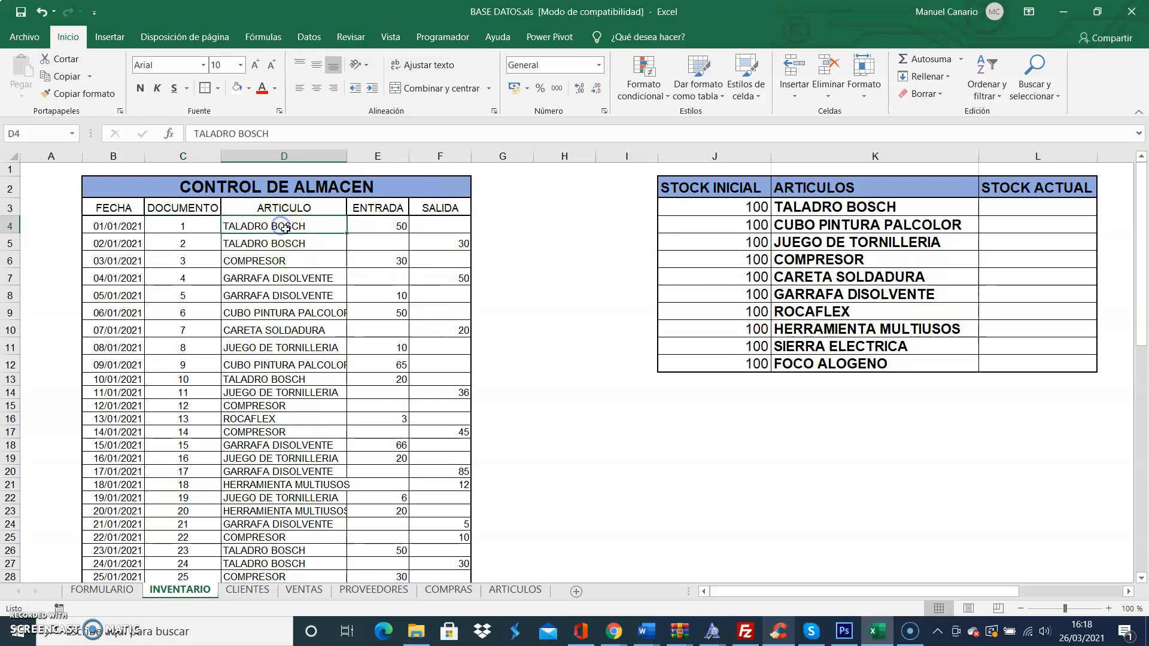
left_click(387, 226)
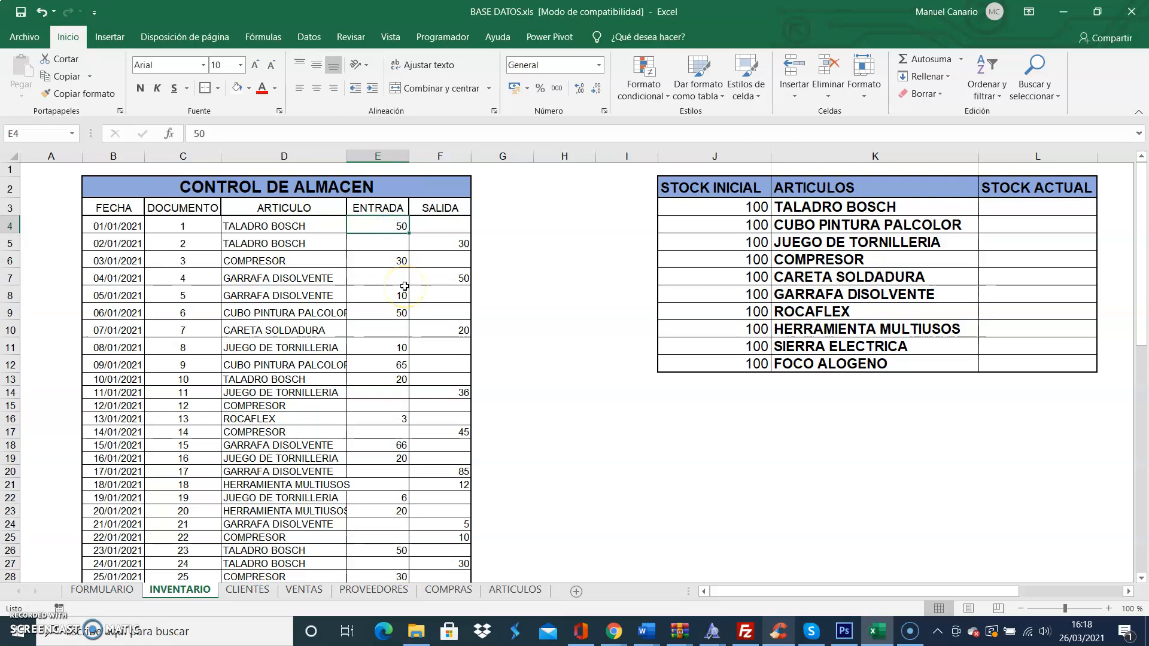
left_click(440, 225)
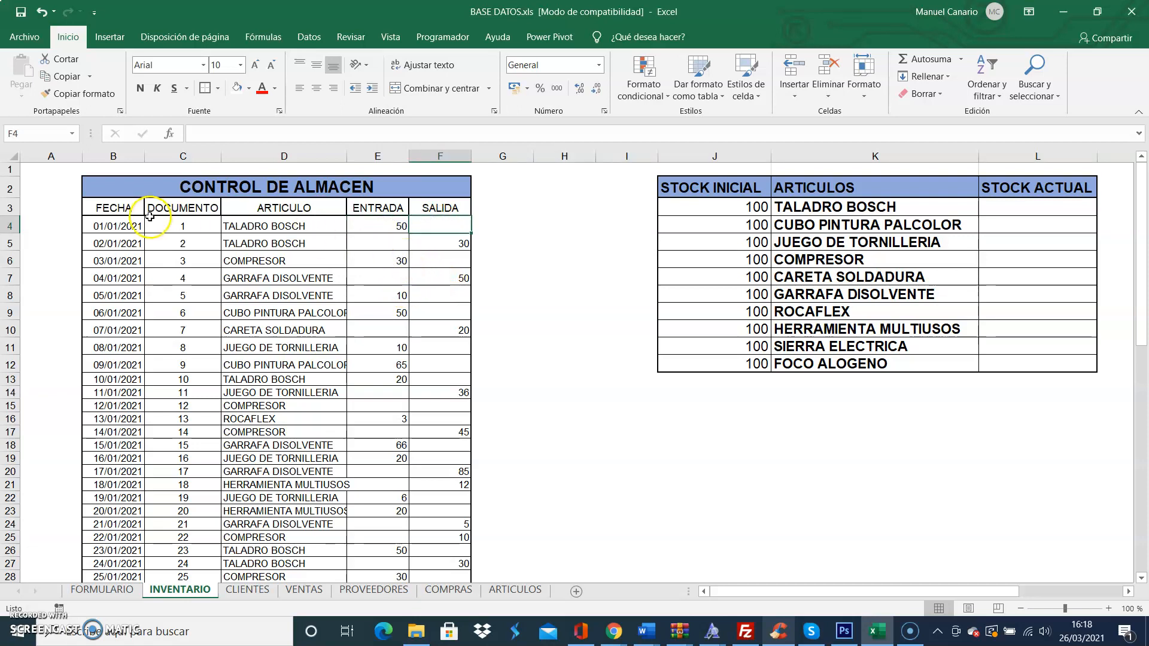
left_click(121, 247)
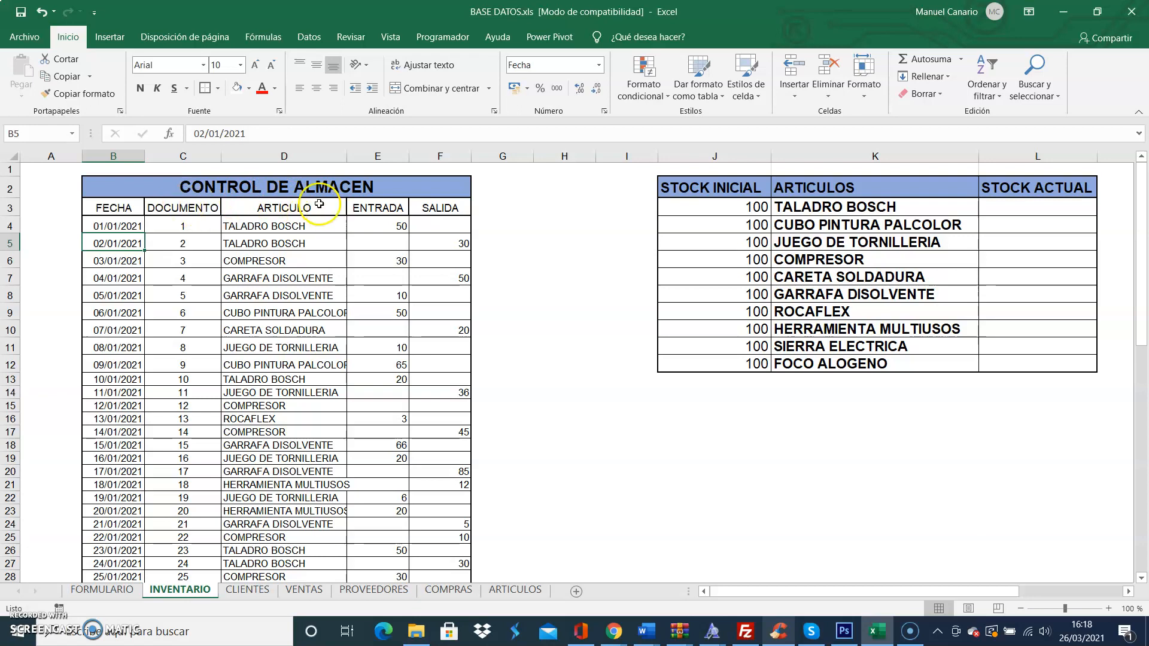
left_click(249, 192)
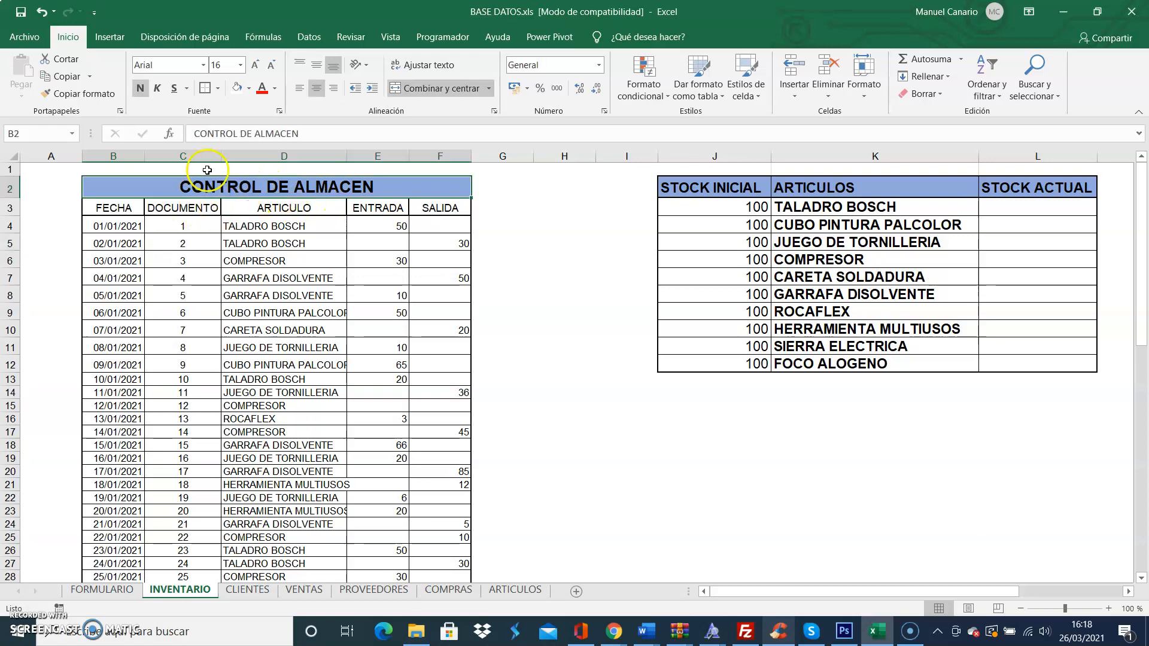
scroll(323, 342, "down", 10)
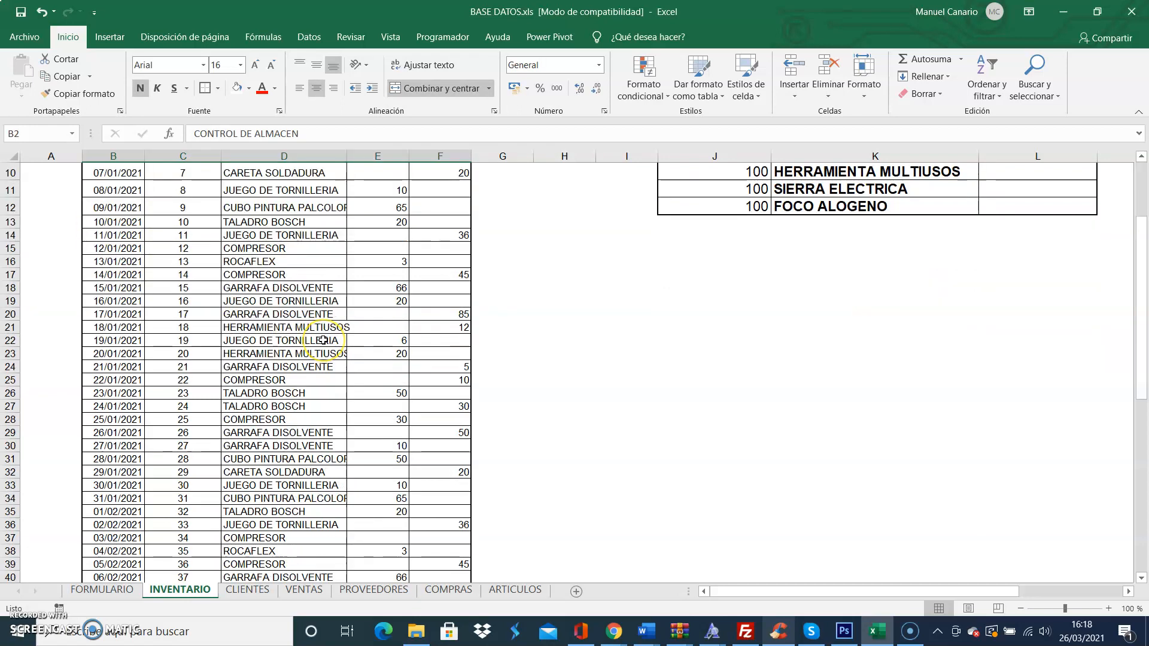
scroll(323, 340, "down", 4)
scroll(323, 340, "up", 14)
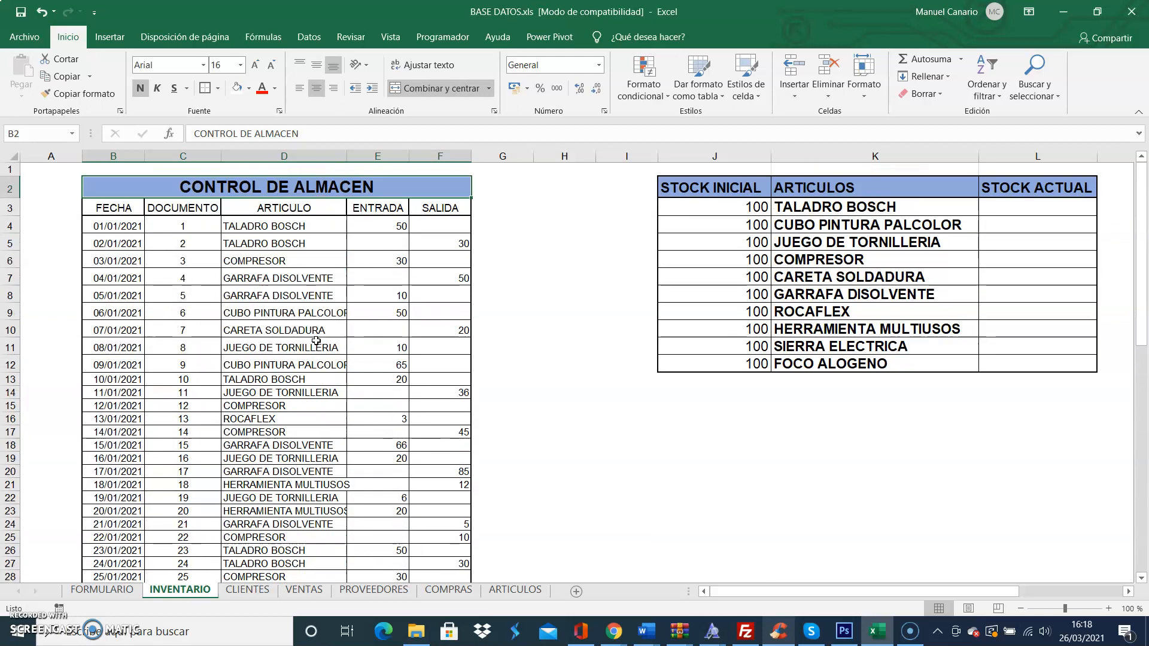
Step: Examine the STOCK INICIAL, ARTICULOS and STOCK ACTUAL columns of the stock table alongside the ENTRADA movements per article
left_click_drag(722, 187, 985, 360)
left_click(873, 444)
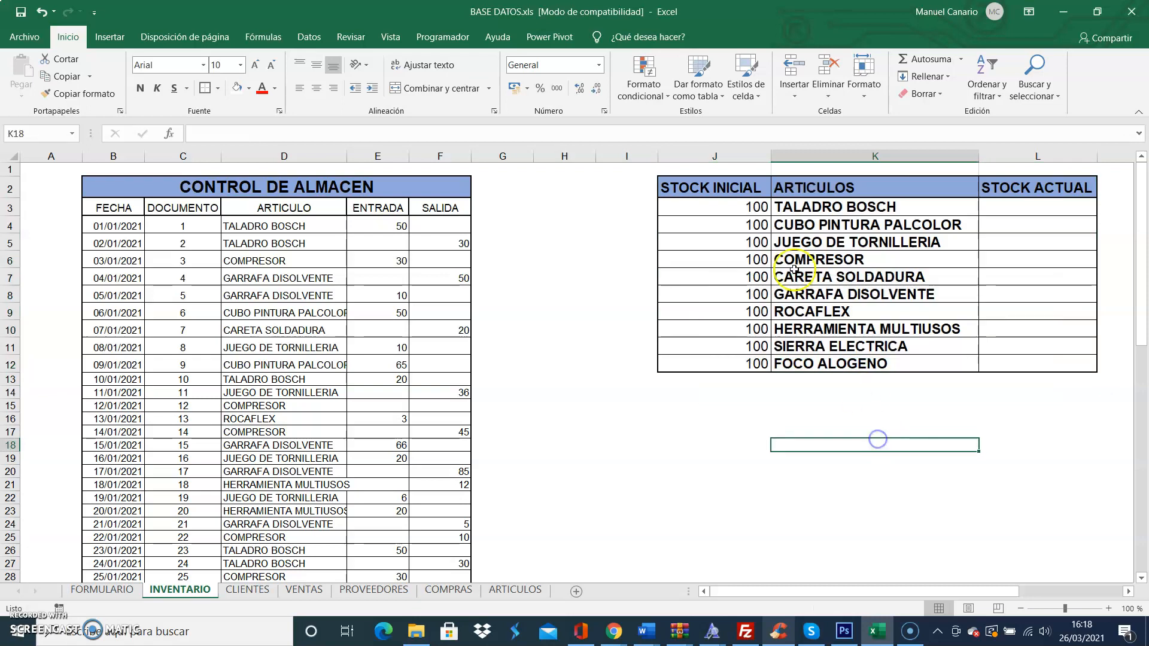
left_click_drag(795, 206, 834, 362)
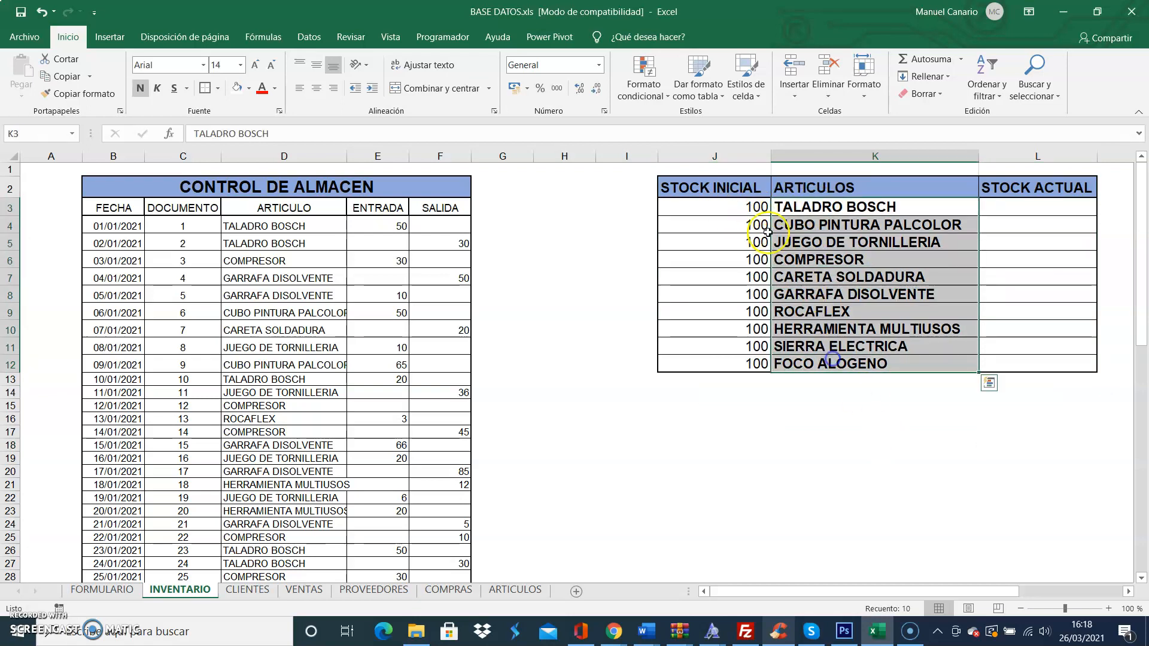
left_click(729, 208)
left_click_drag(729, 208, 741, 362)
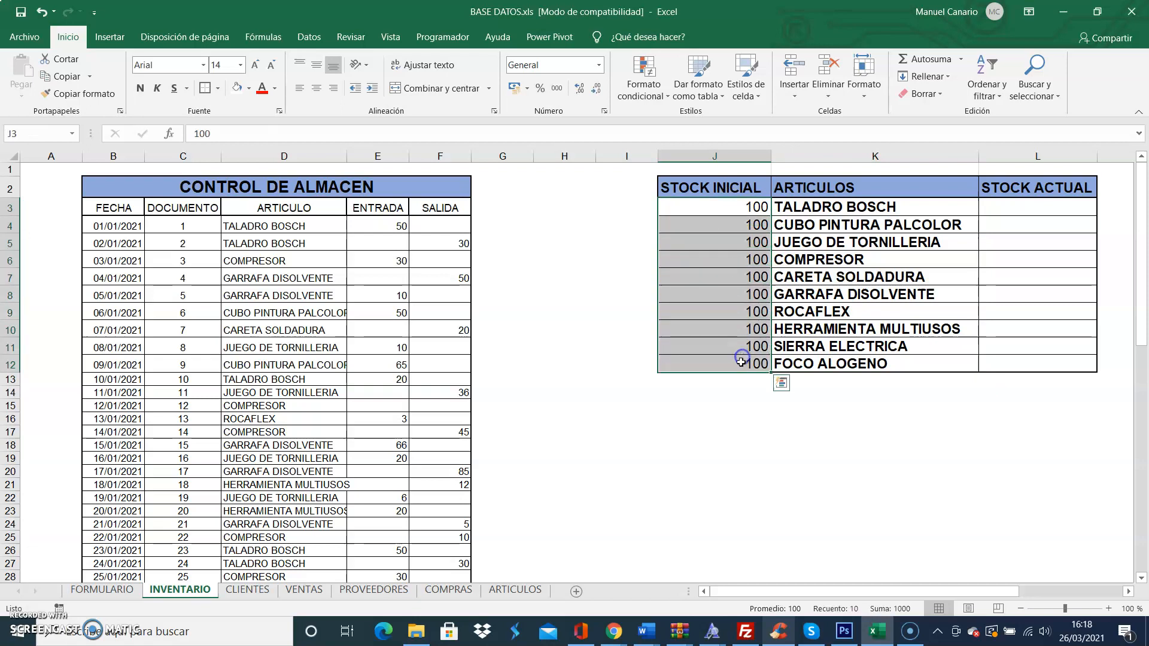
left_click(692, 433)
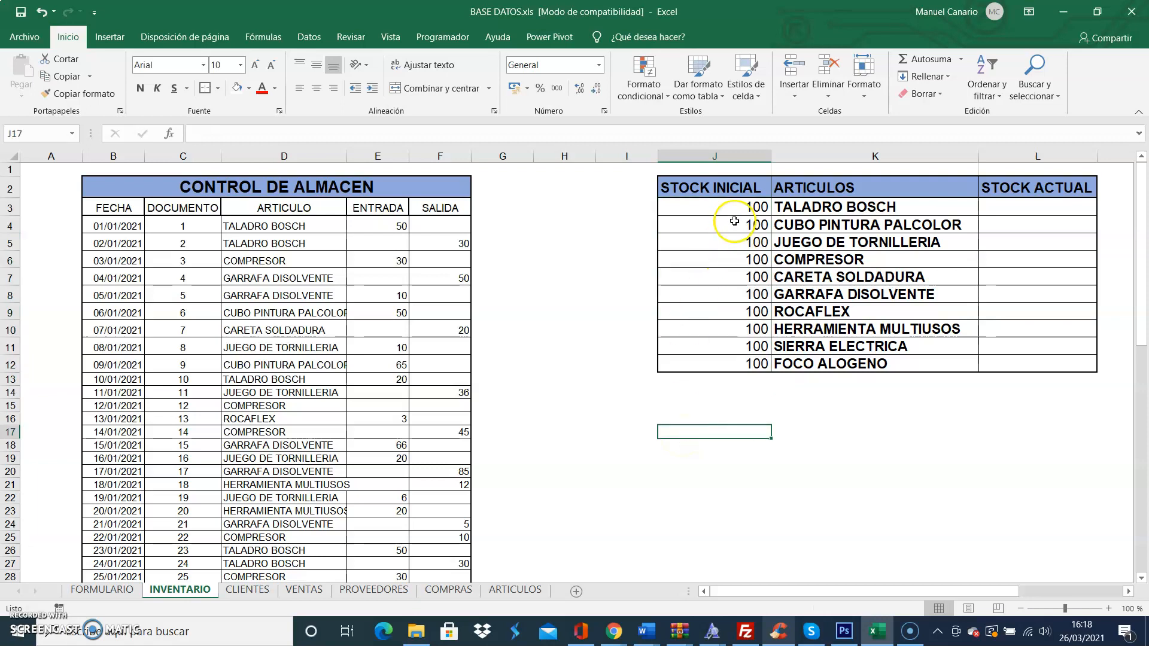
left_click_drag(730, 207, 729, 362)
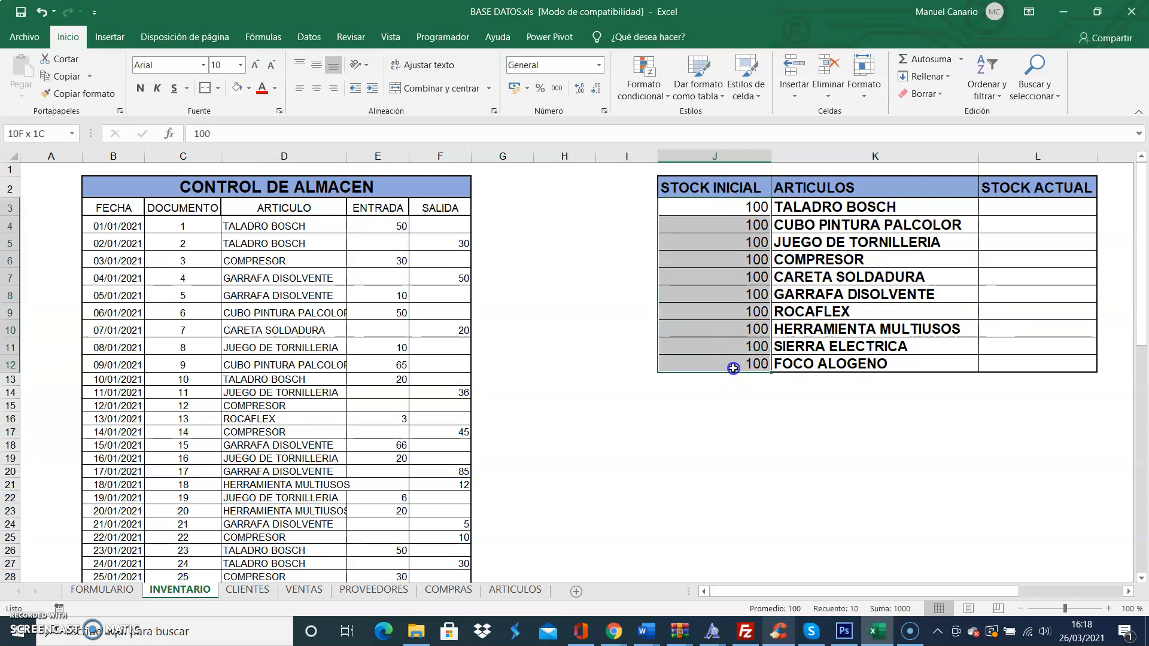
left_click(1045, 207)
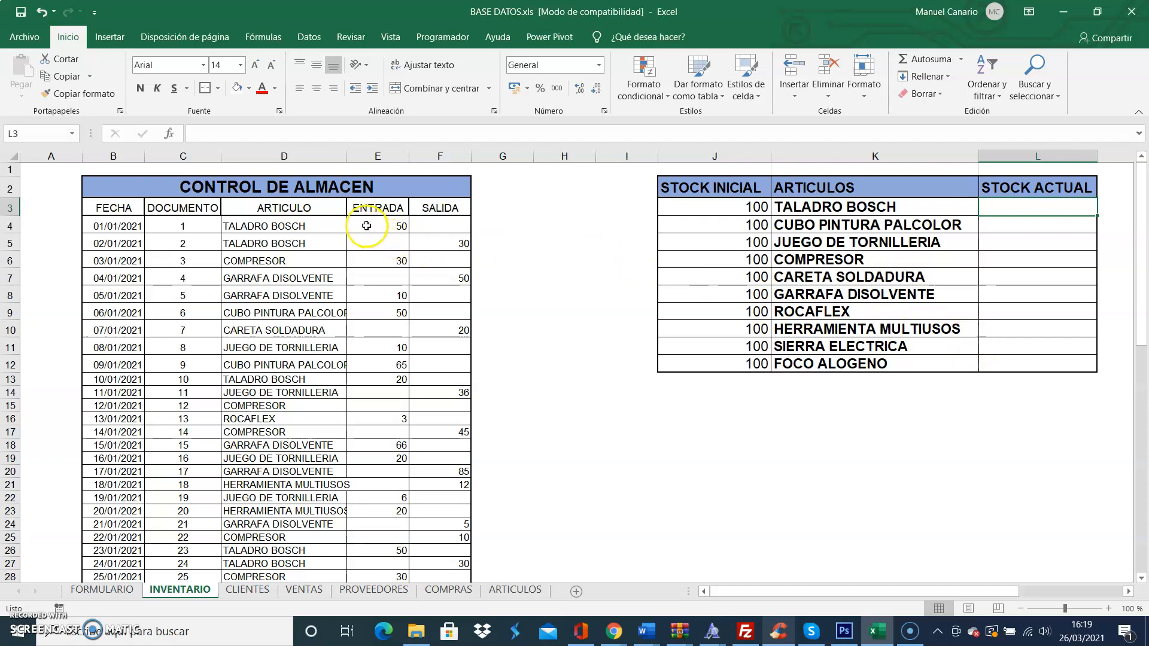
left_click_drag(368, 224, 360, 545)
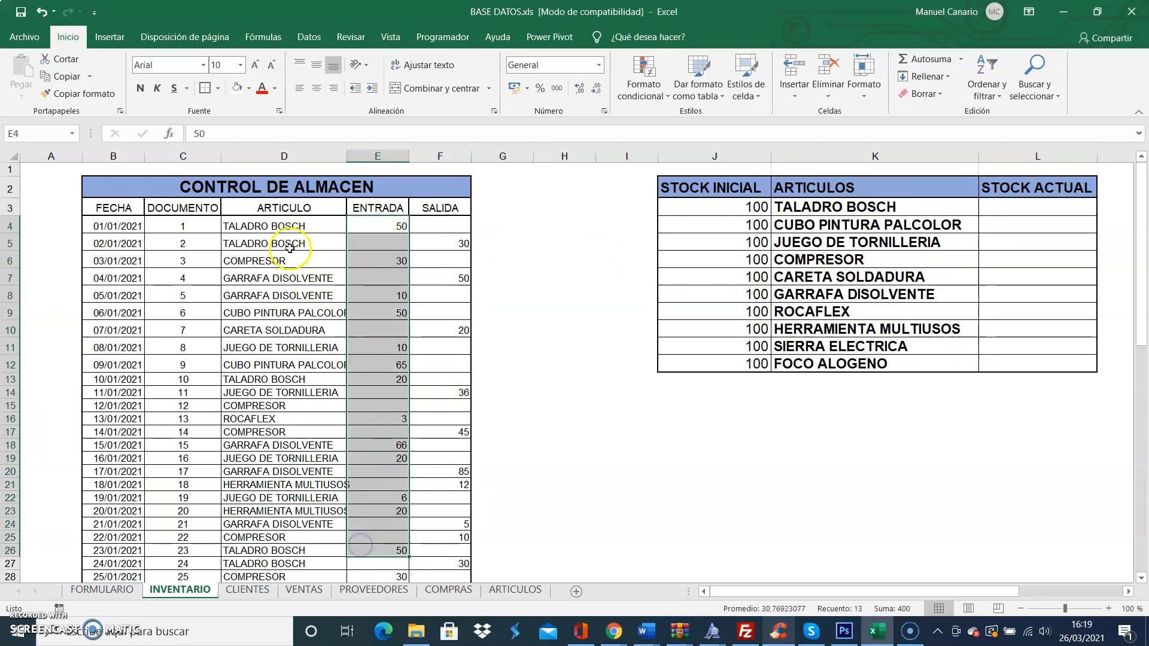
left_click(281, 225)
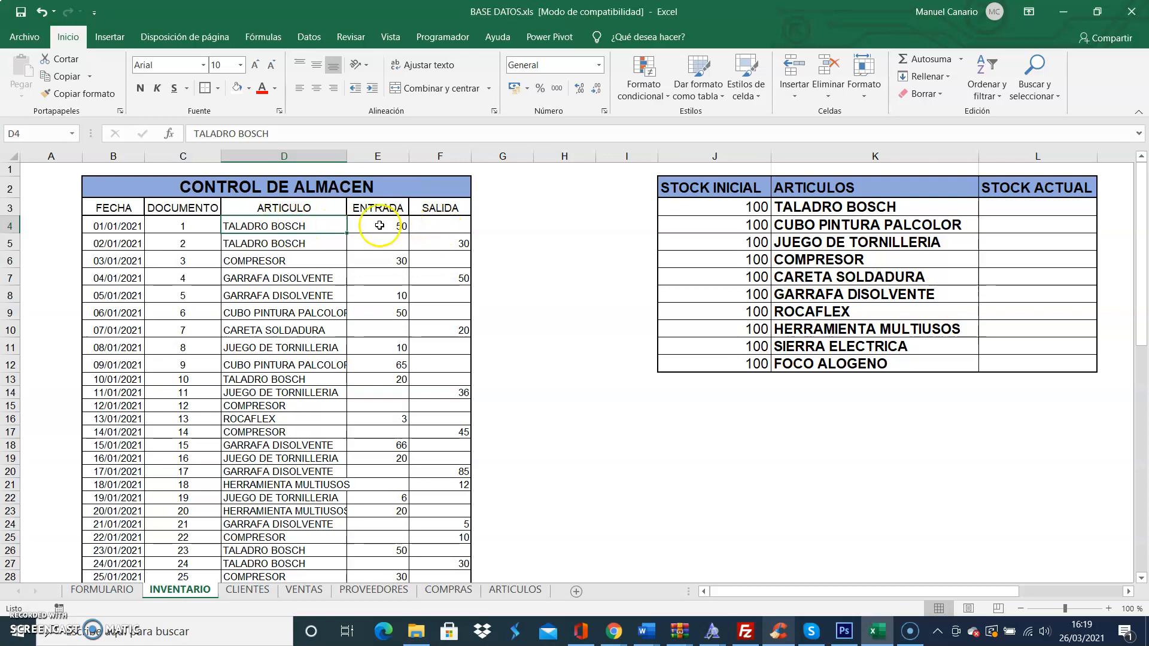
Step: Begin the STOCK ACTUAL formula for TALADRO BOSCH in L3 with =J3+SUMAR.SI(, adding to its initial stock
left_click(1023, 207)
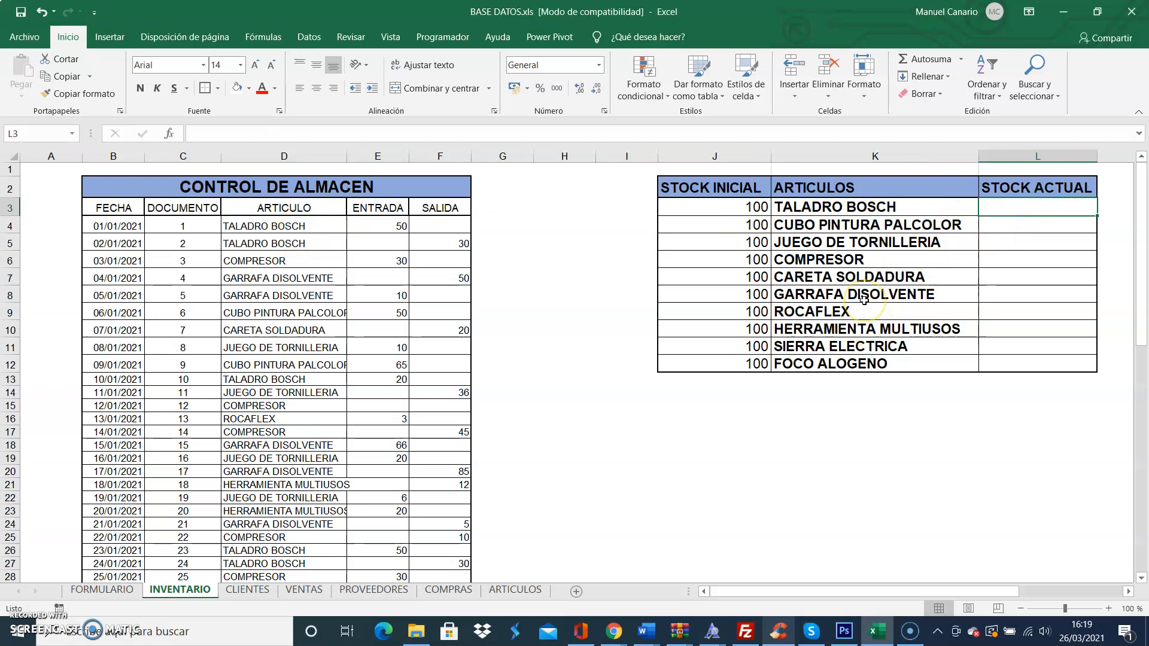
type("=")
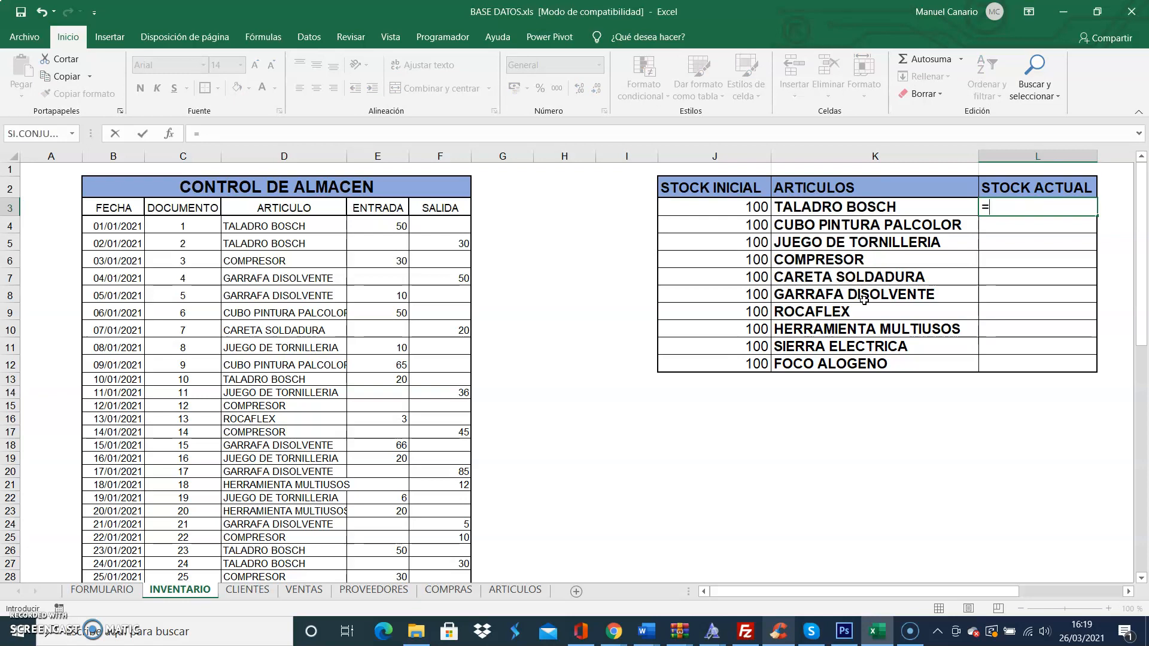
left_click(726, 208)
left_click(725, 208)
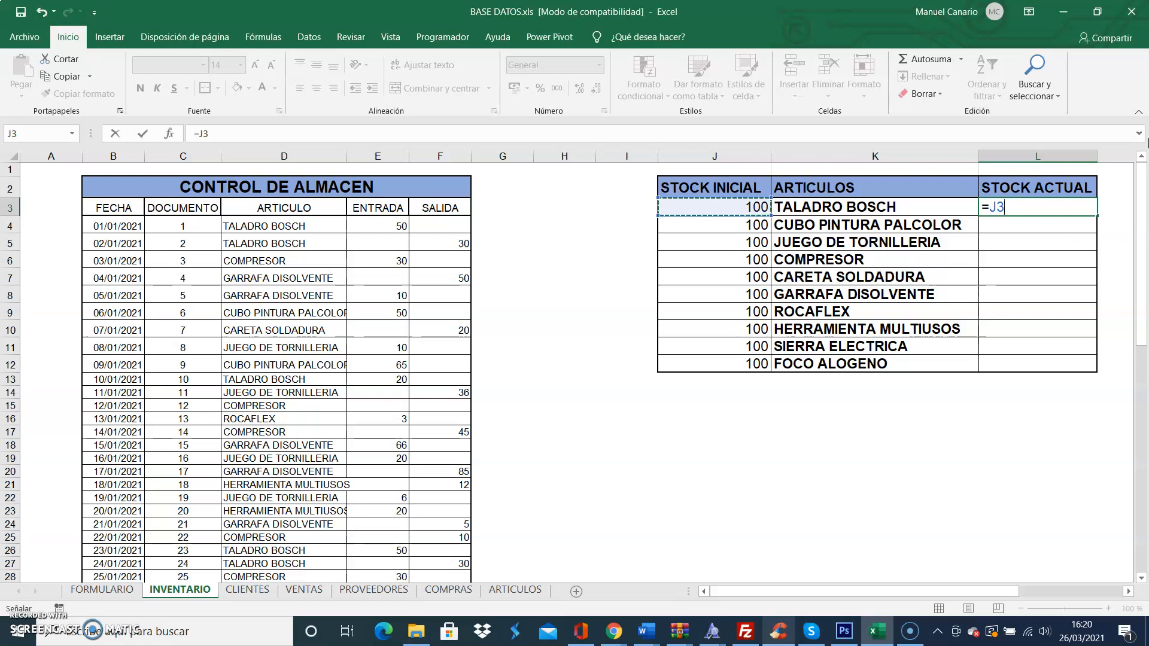
type("+SU")
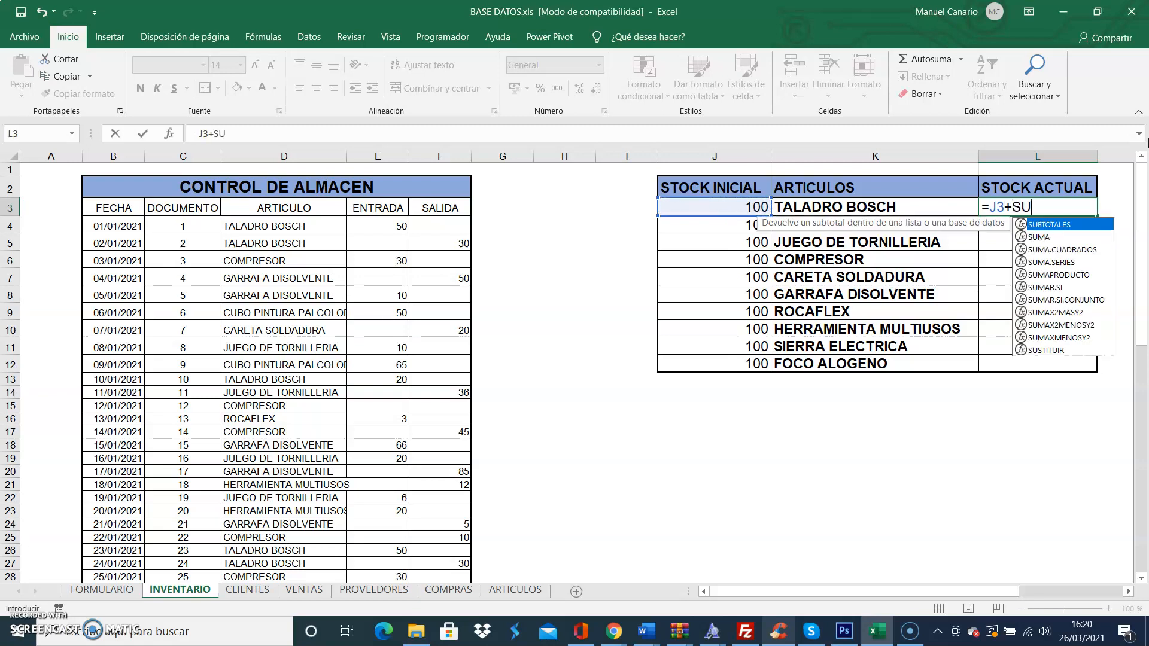
type("MAR.SI")
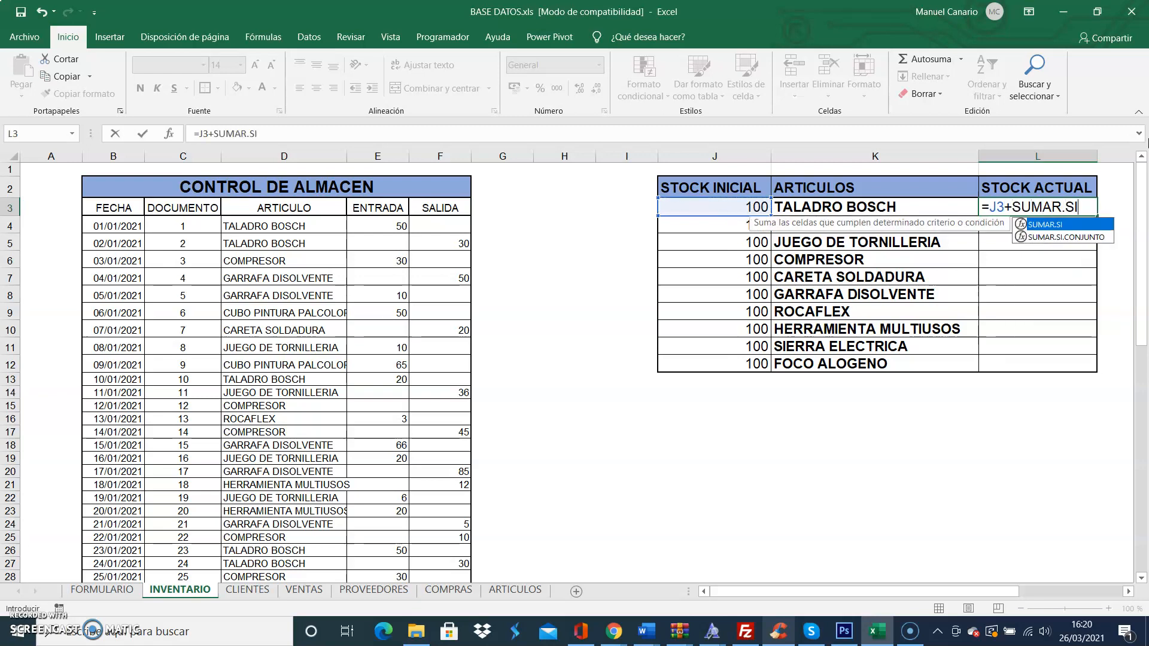
type("(")
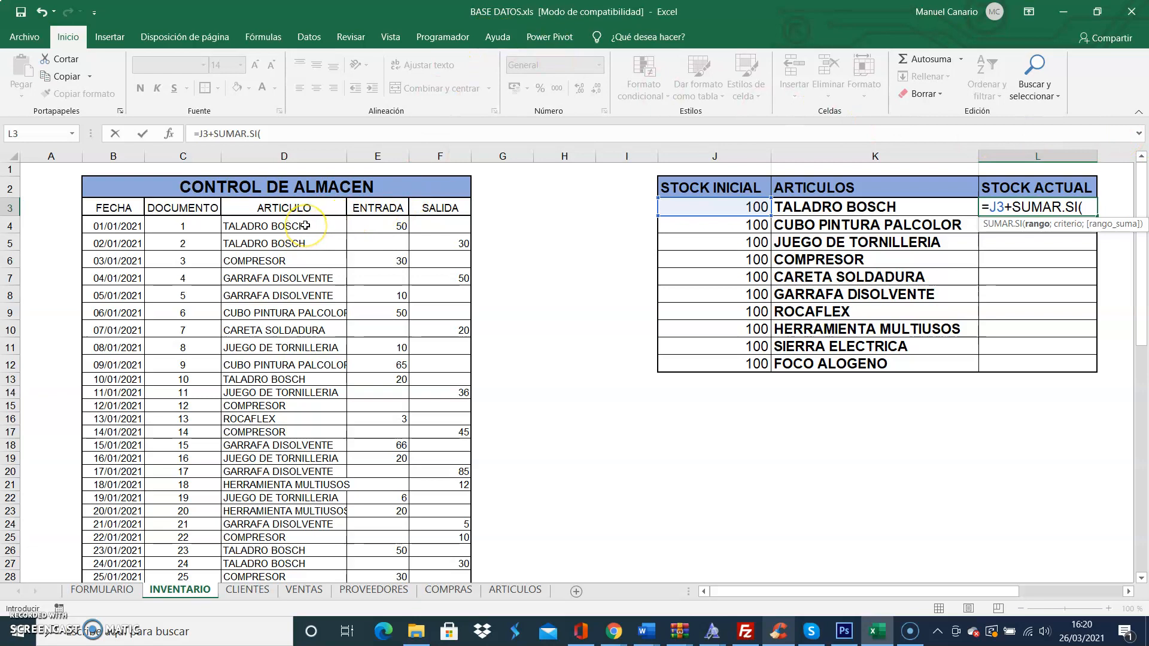
Step: Give SUMAR.SI in L3 the ARTICULO range D4:D1297 and the article name in K3 as criterion
left_click_drag(305, 226, 330, 618)
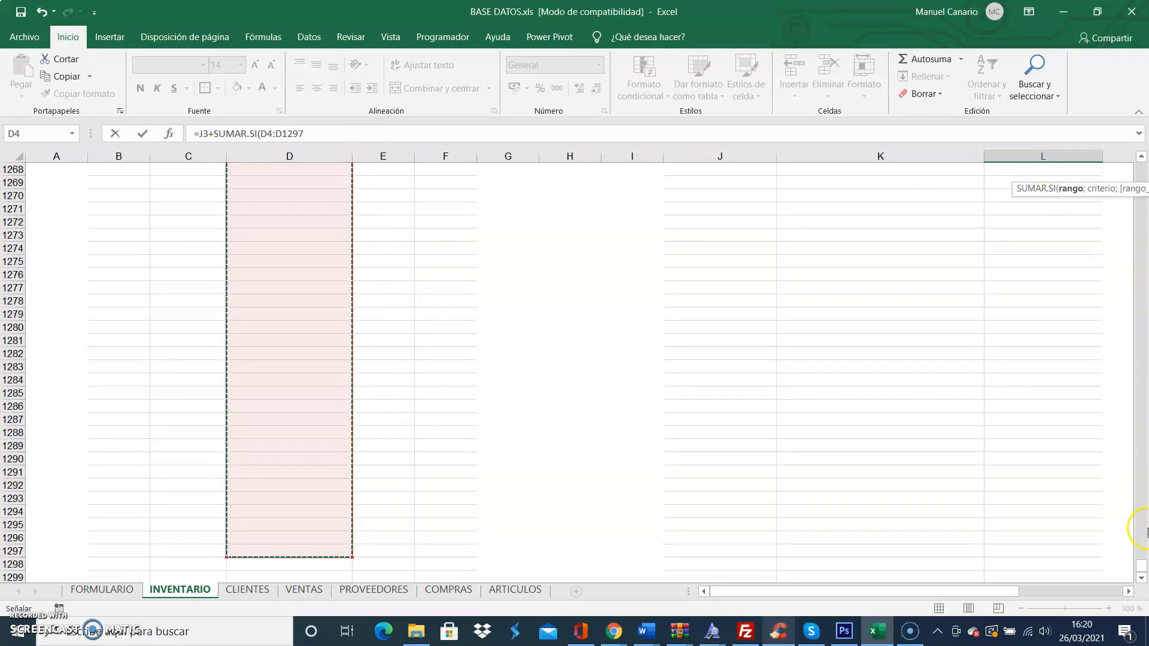
left_click_drag(1142, 566, 1142, 171)
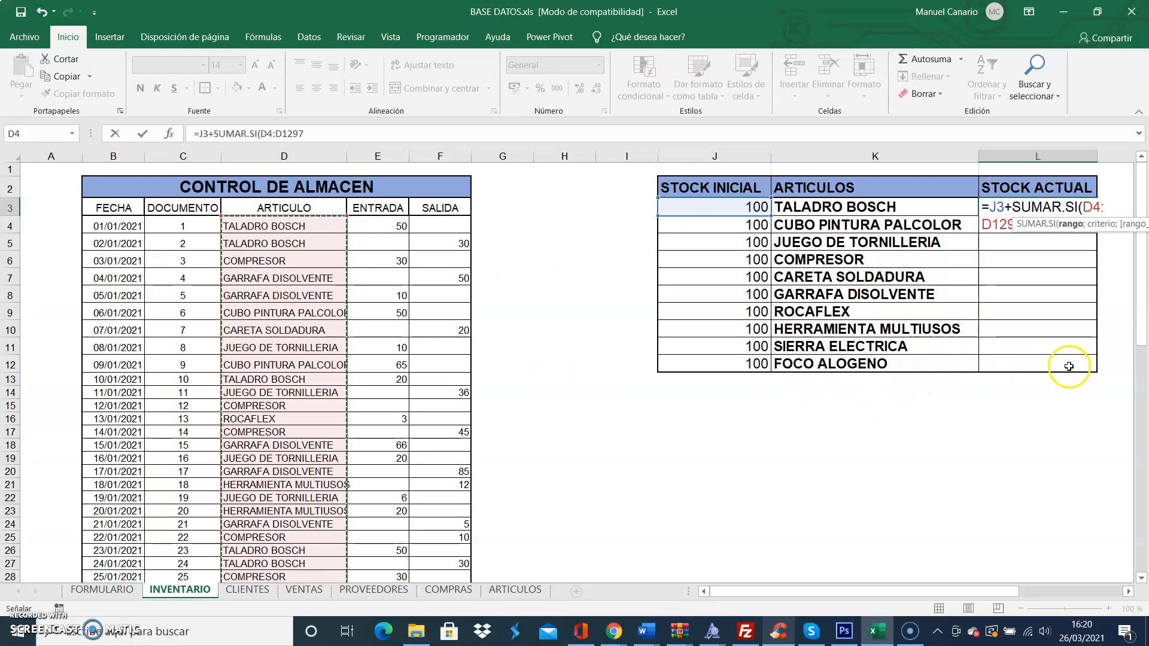
left_click(313, 133)
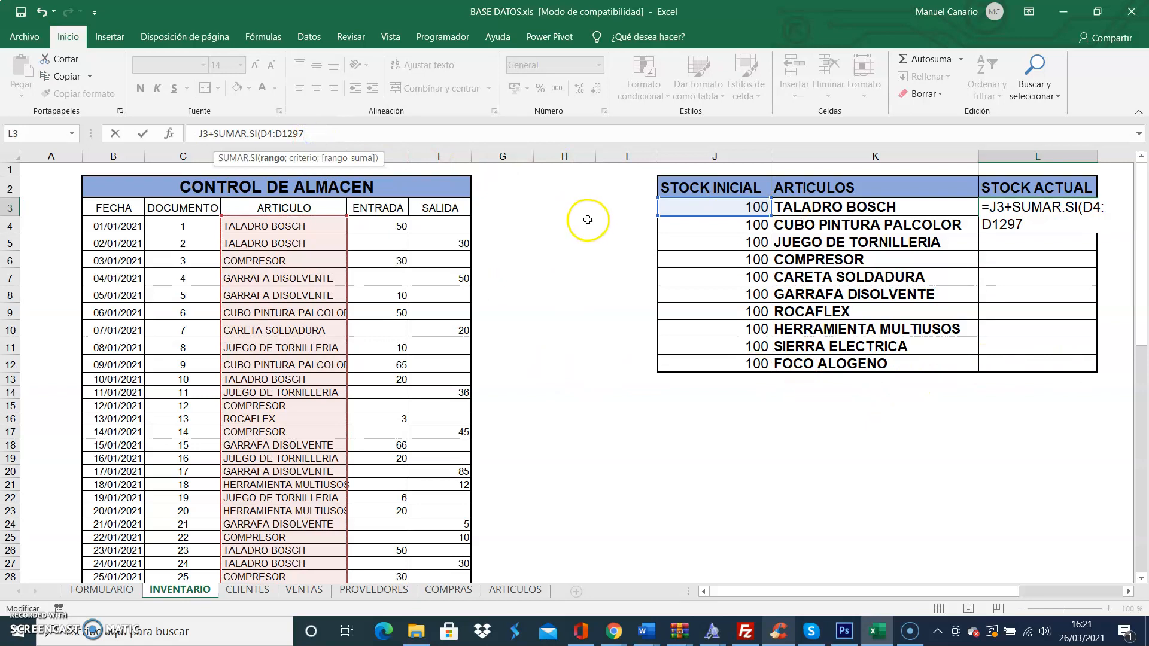
type(";")
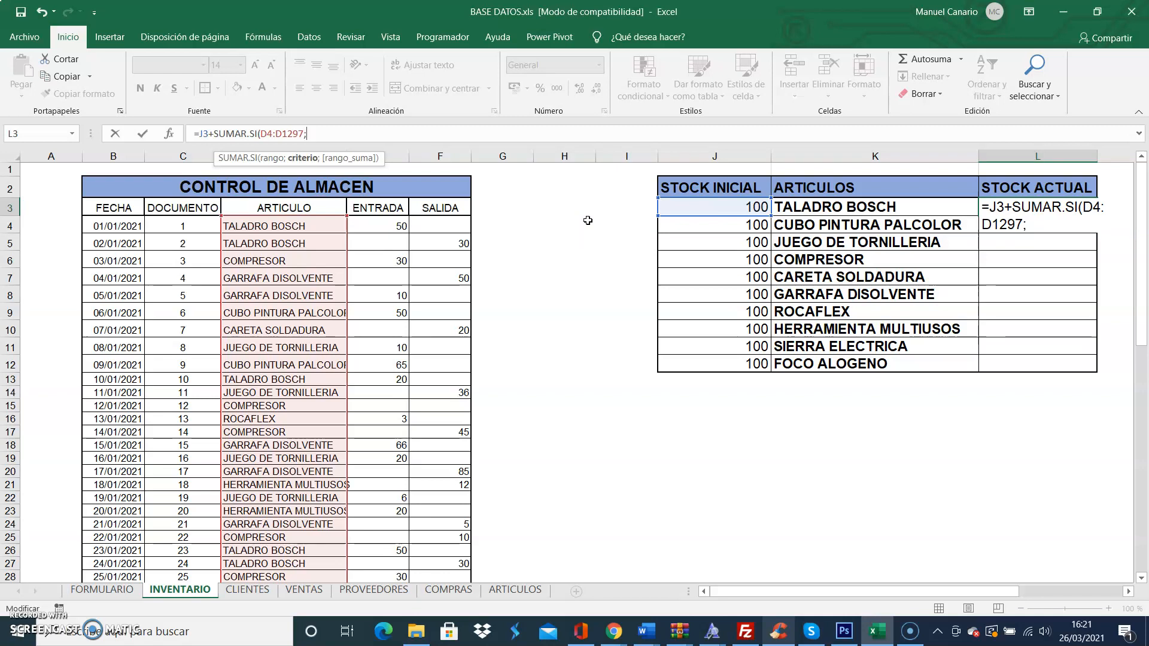
left_click(844, 207)
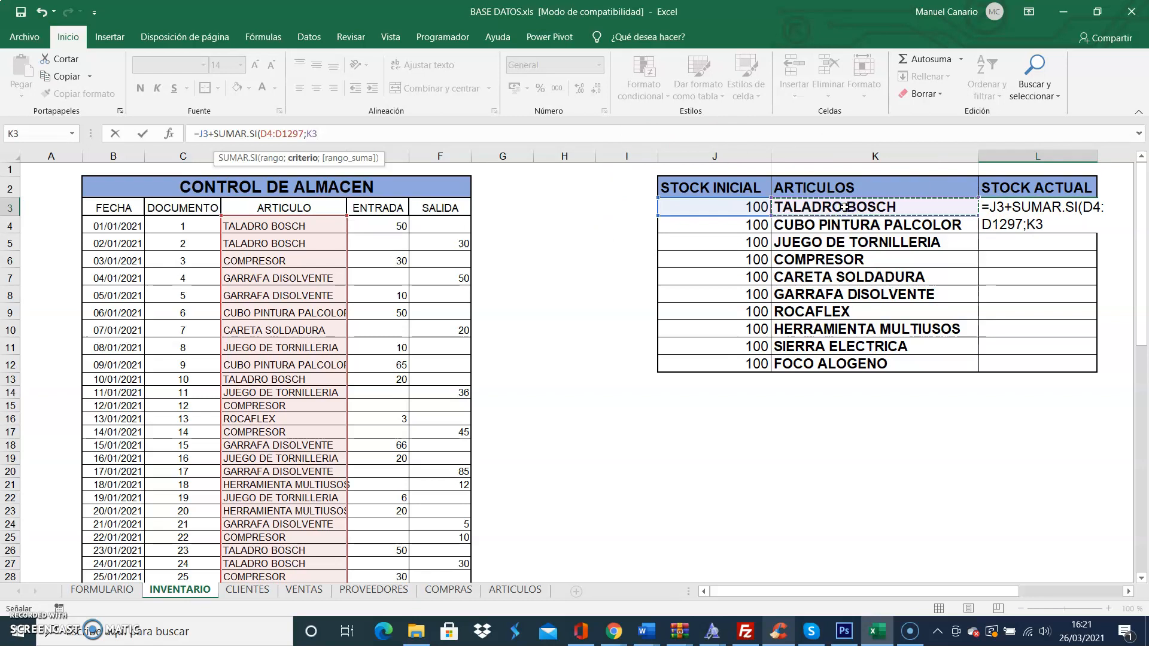
Step: Add the ENTRADA column E4:E1468 as the sum range and close the first SUMAR.SI
type(";")
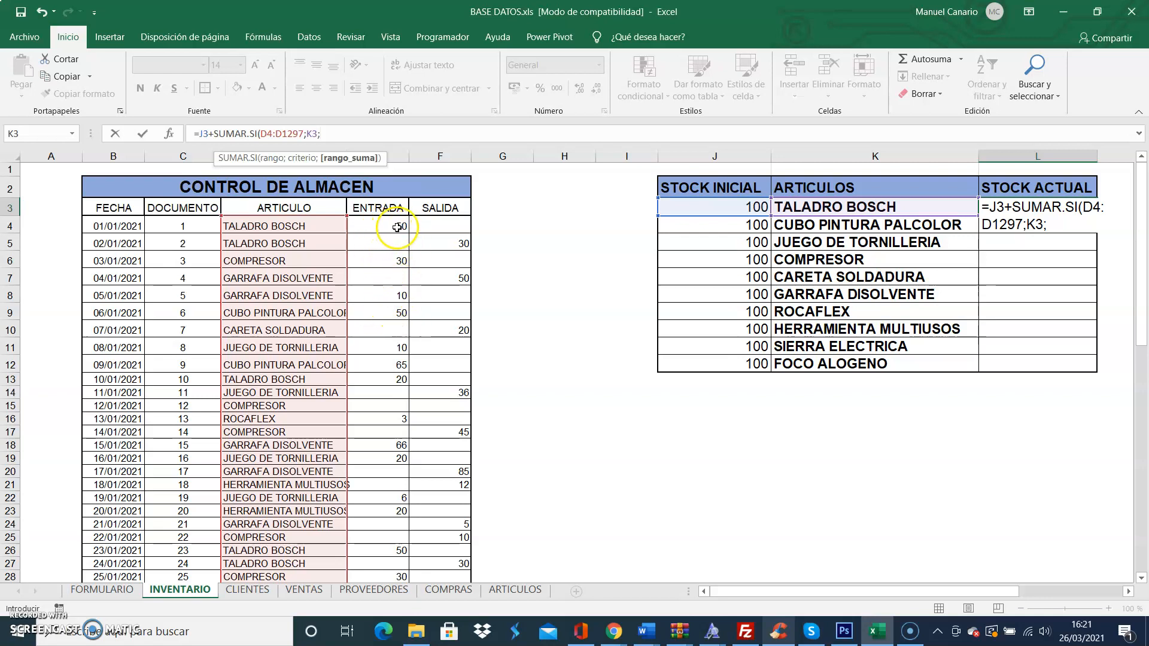
left_click_drag(396, 227, 371, 311)
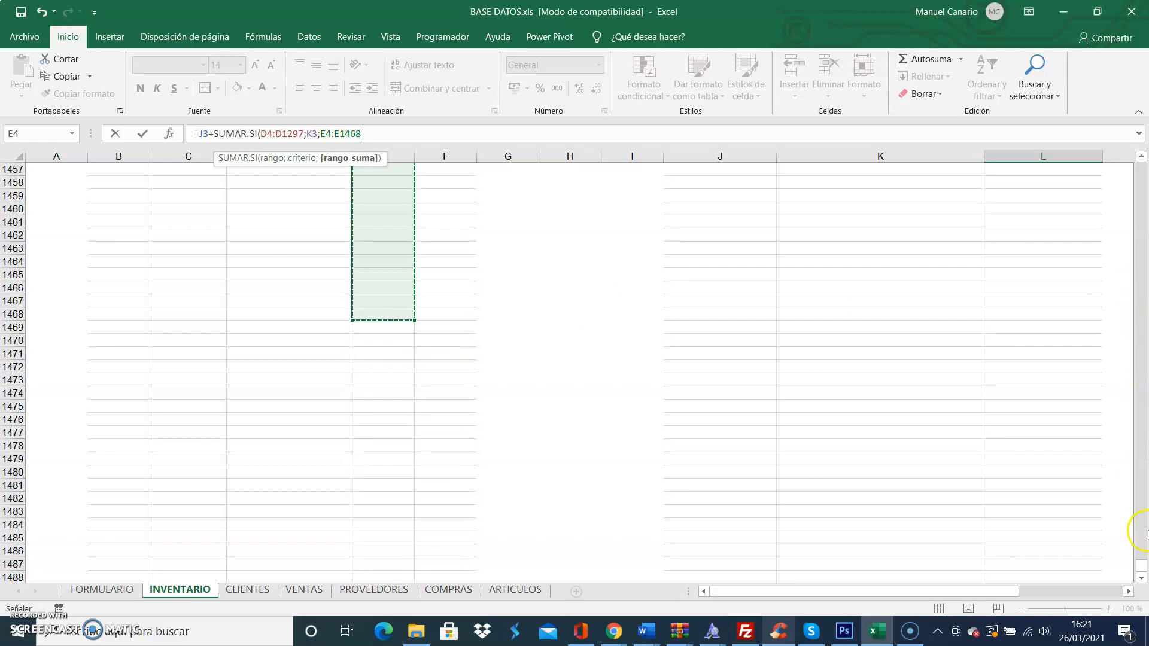
left_click_drag(1144, 565, 1140, 168)
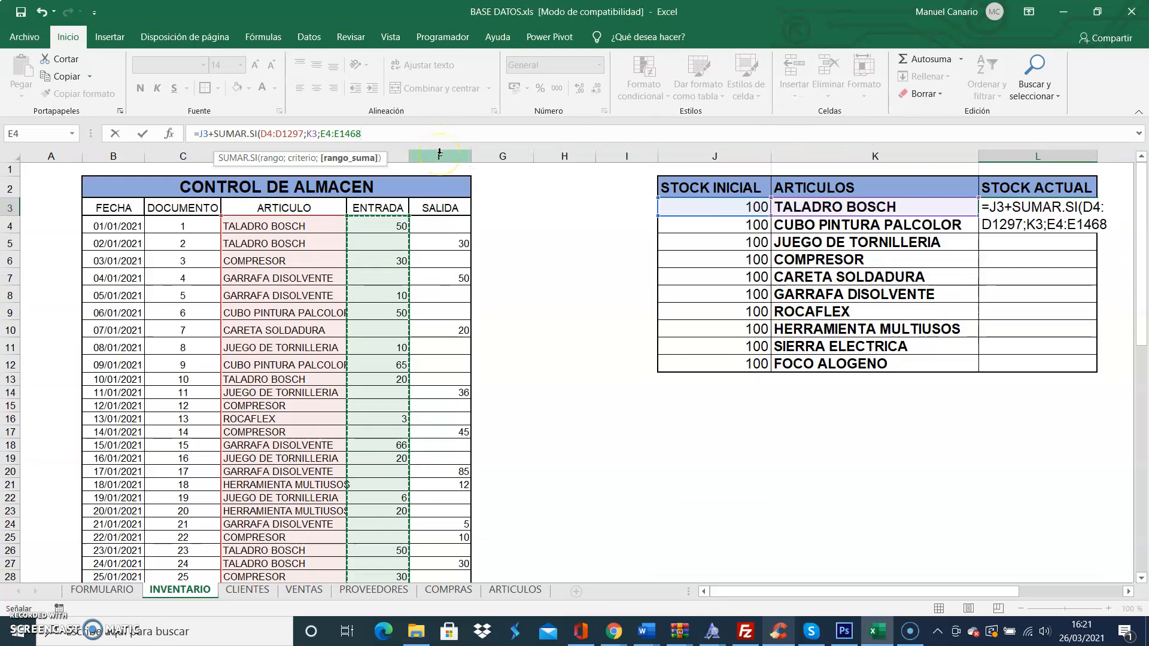
type(")-")
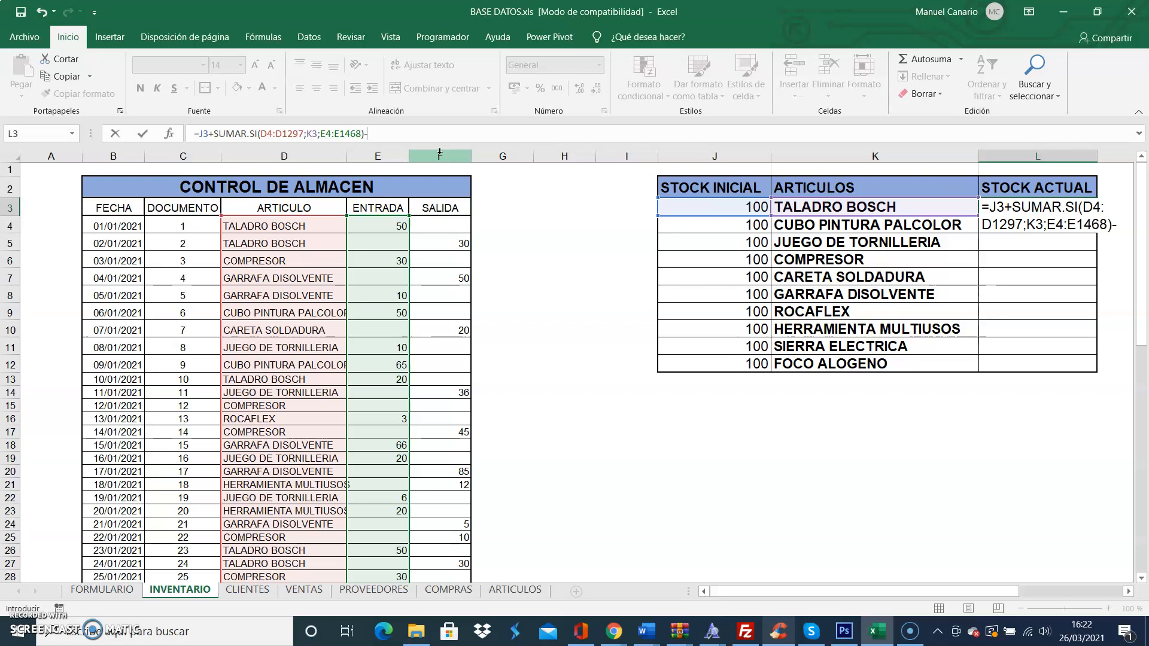
Step: Subtract a second SUMAR.SI in the L3 formula, with ARTICULO range D4:D1518 and the article name in K3 as criterion
type("SUMAR.")
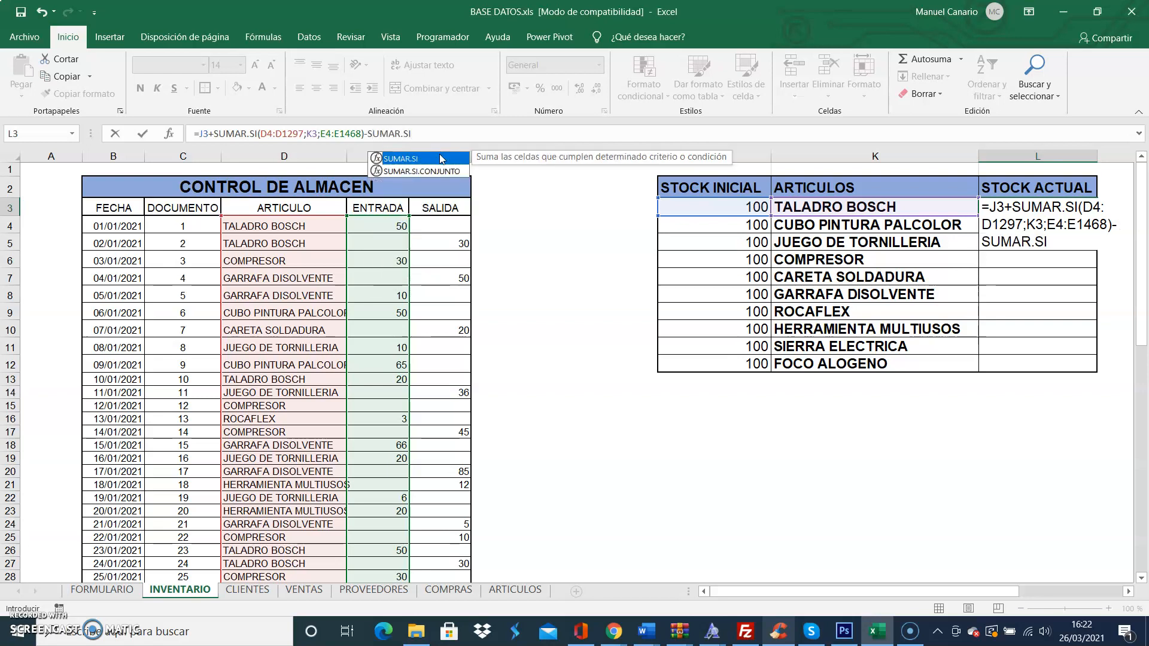
type("SI")
double_click(441, 158)
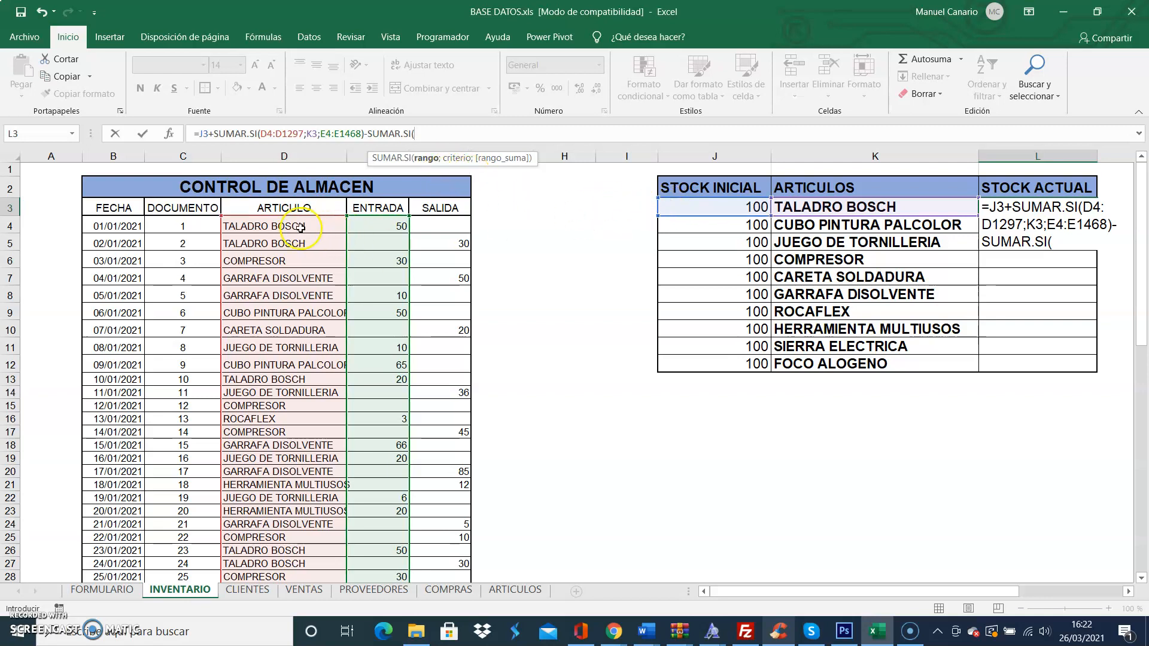
left_click_drag(277, 224, 291, 377)
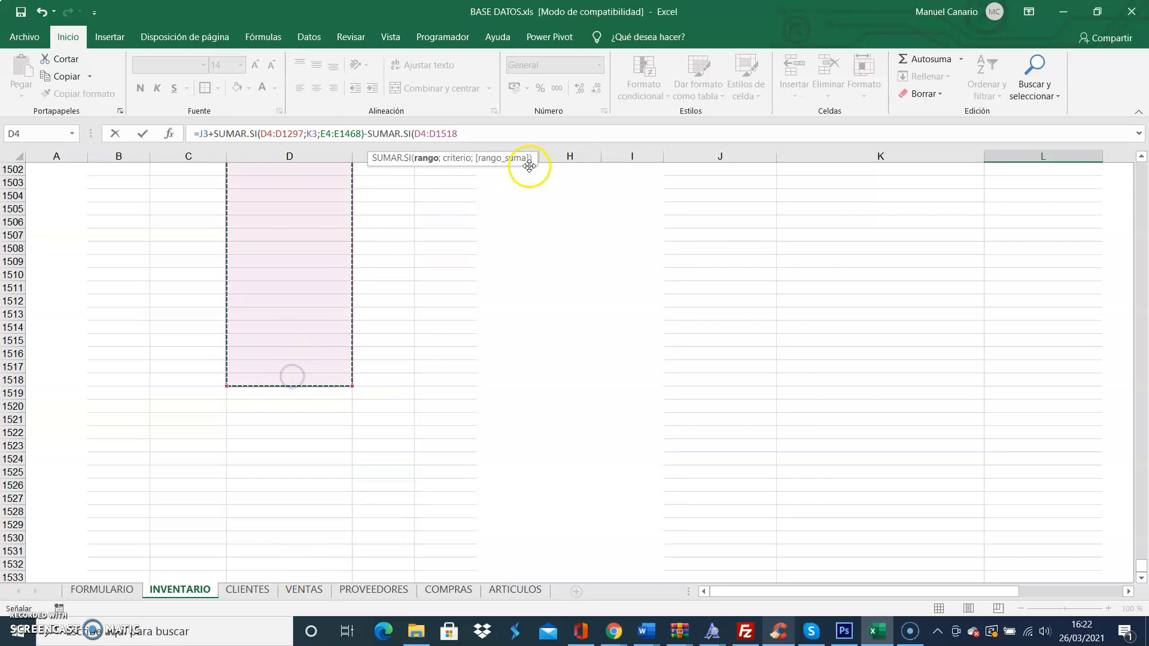
left_click_drag(1140, 566, 1120, 160)
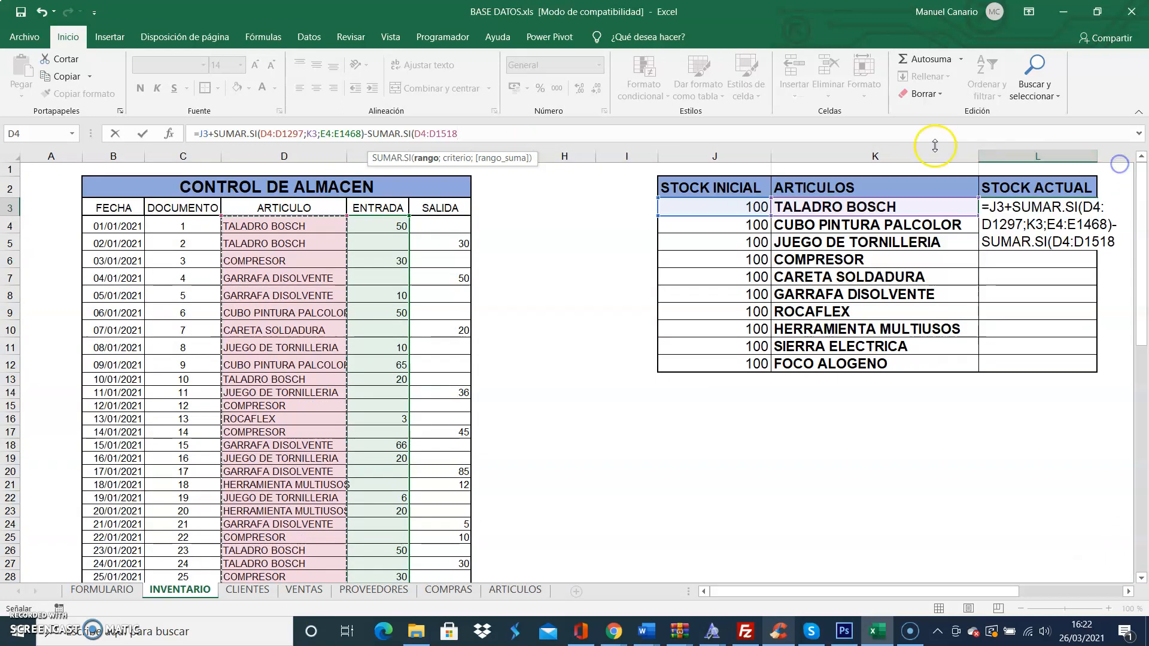
type(";")
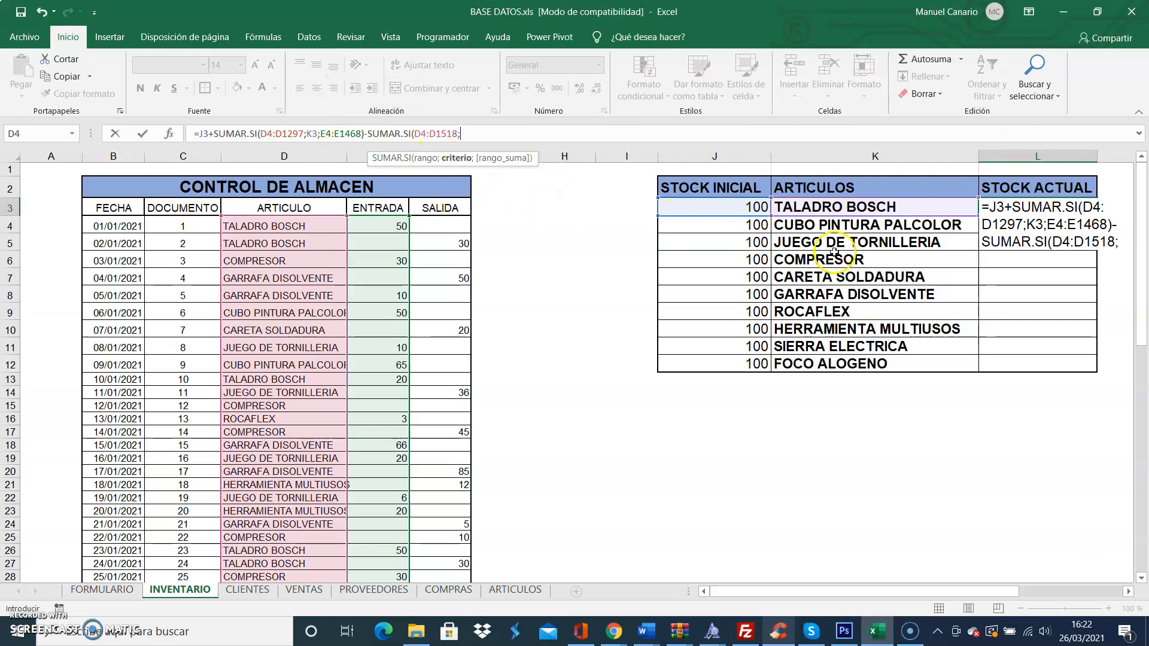
left_click(833, 206)
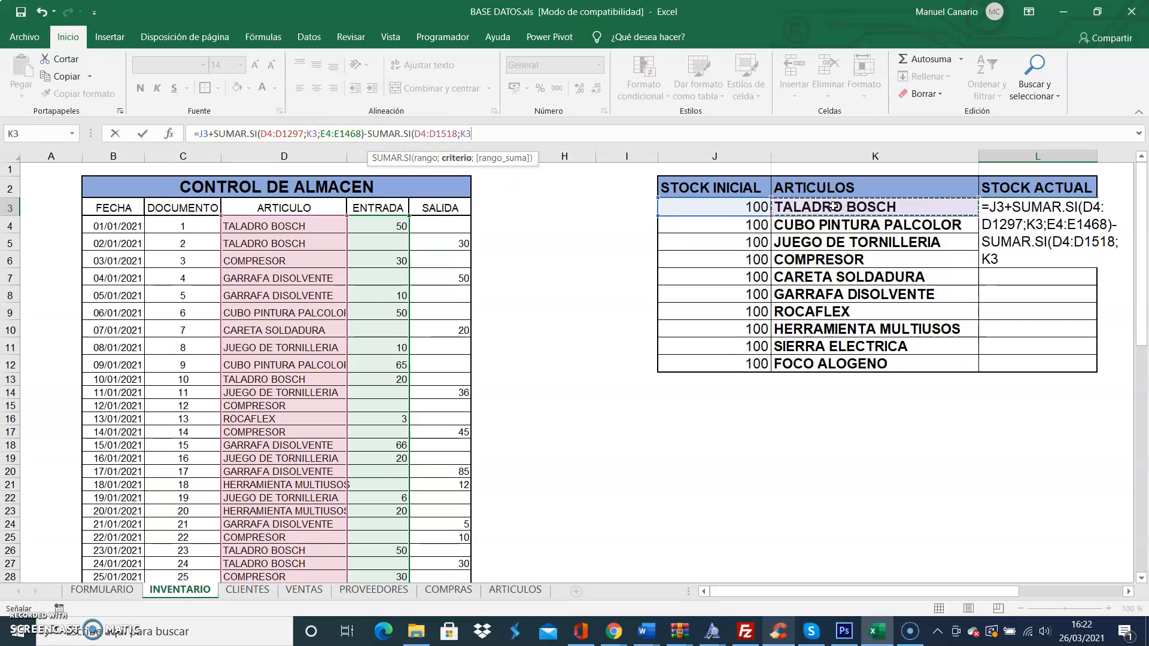
type(";")
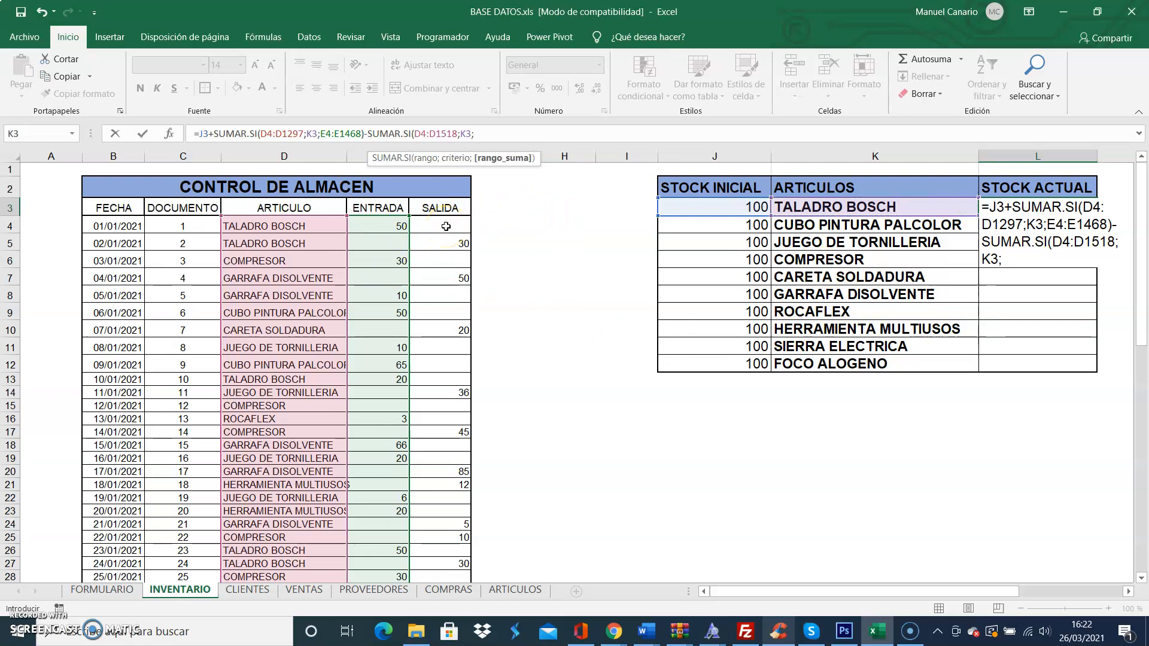
Step: Add the SALIDA column F4:F1441 as the second SUMAR.SI's sum range, close the function and enter the L3 formula
left_click_drag(444, 223, 465, 644)
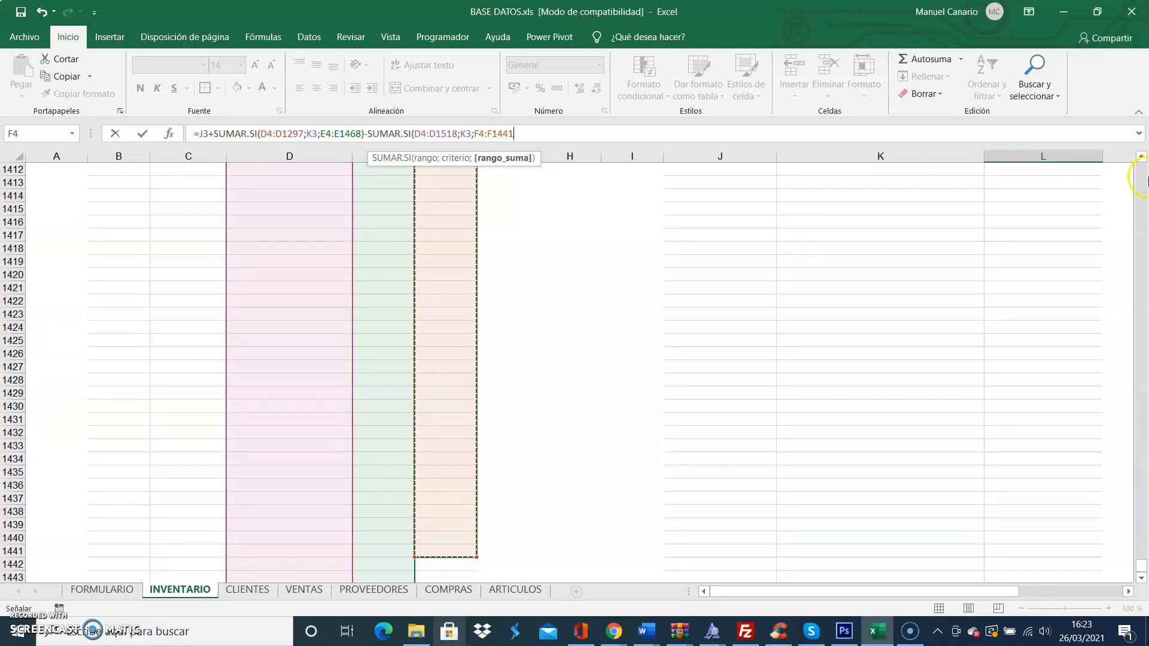
left_click_drag(1141, 566, 1131, 157)
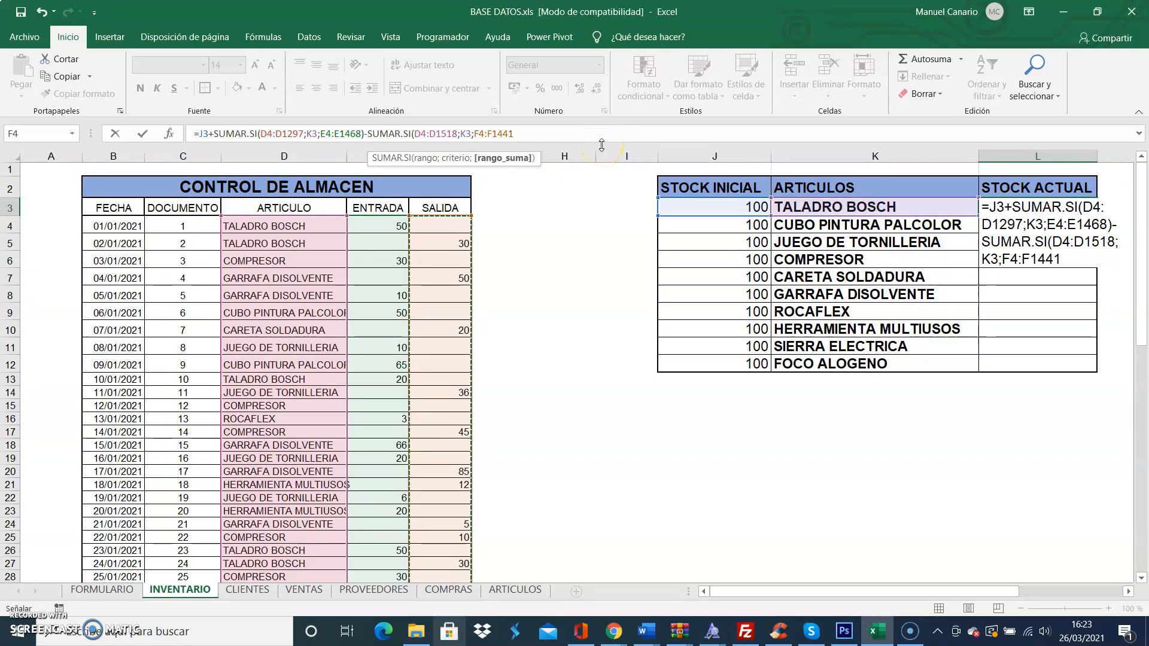
type(")")
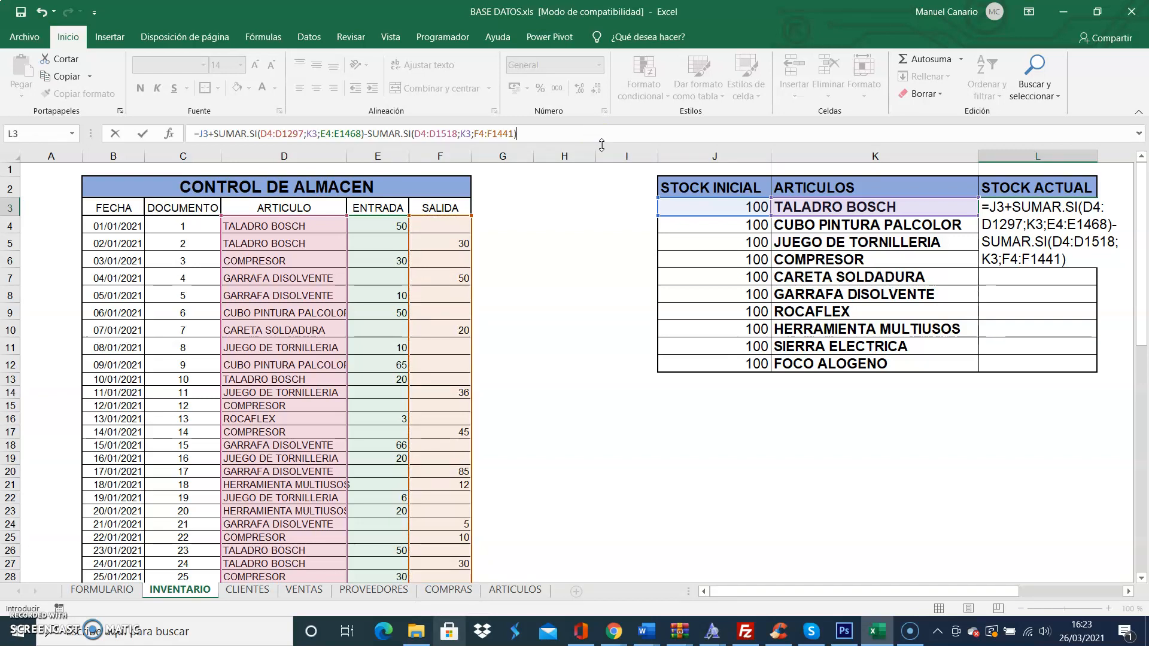
key("Return")
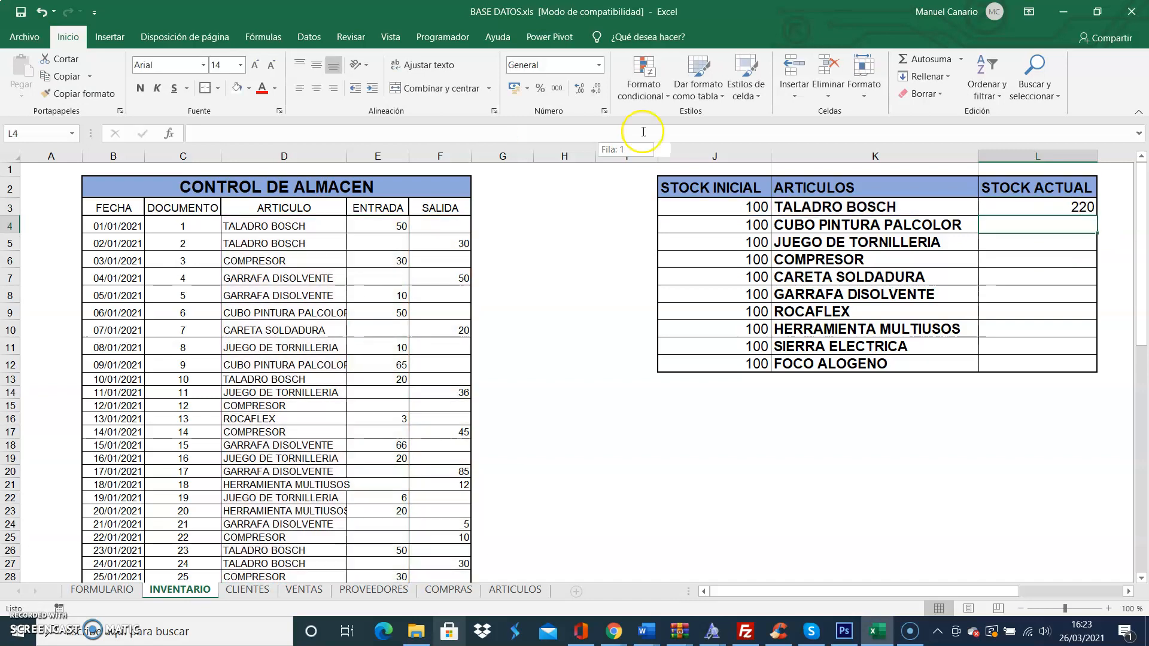
Step: Make the first SUMAR.SI's ARTICULO range in L3 absolute as $D$4:$D$1297
left_click(1059, 209)
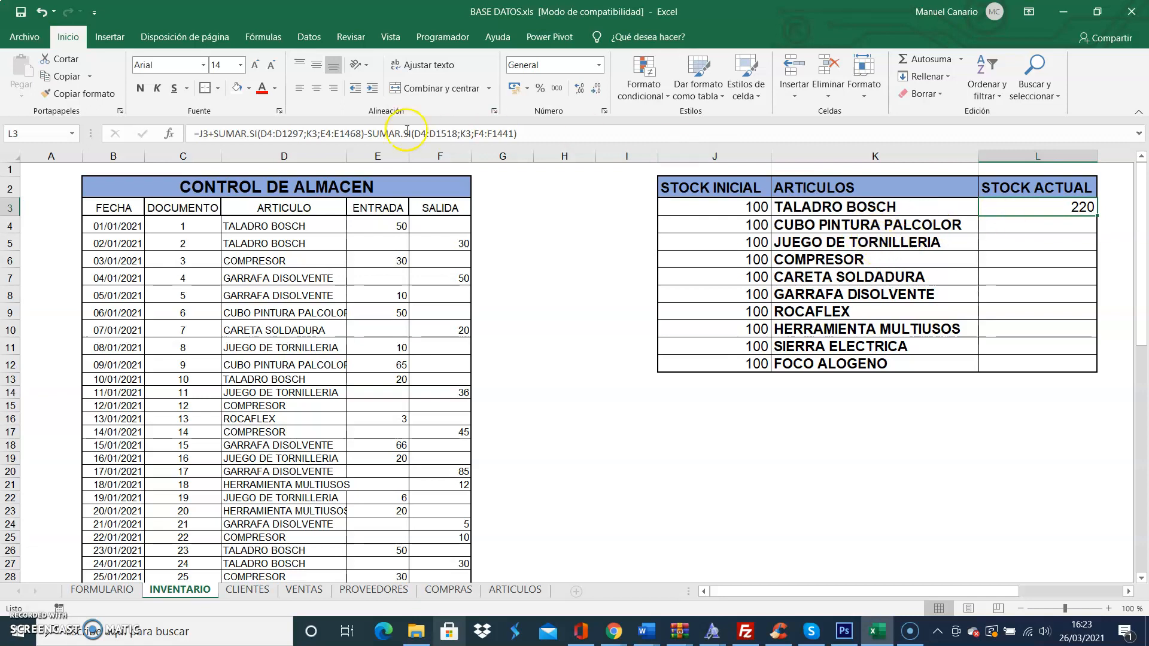
left_click(269, 133)
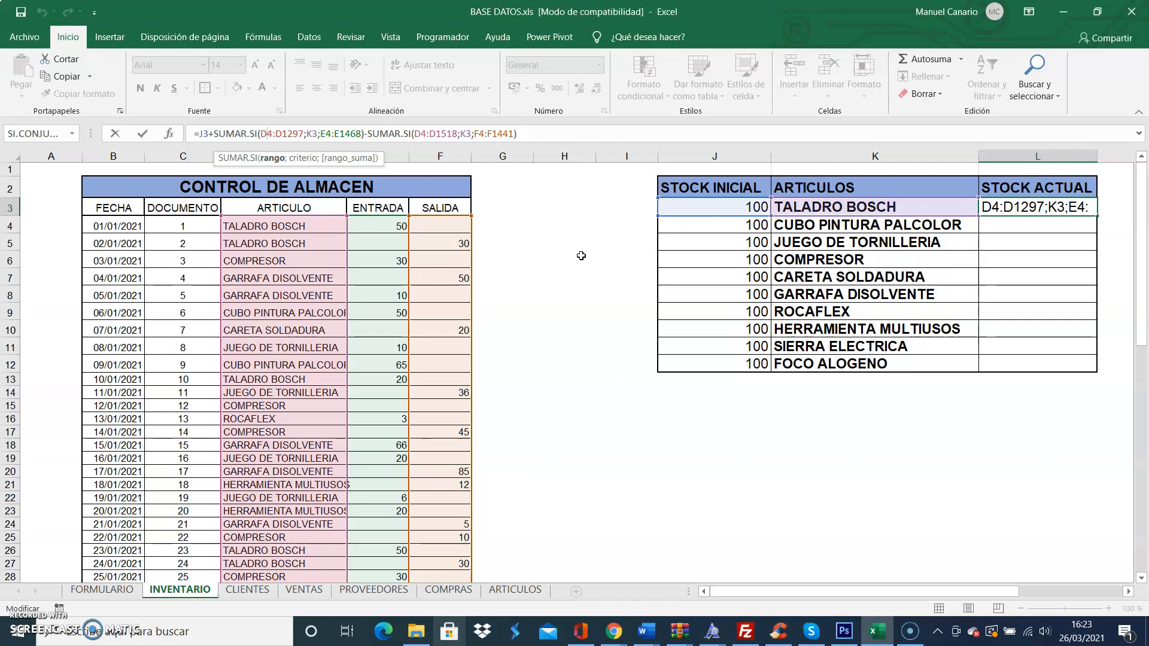
key("F4")
left_click_drag(261, 133, 285, 132)
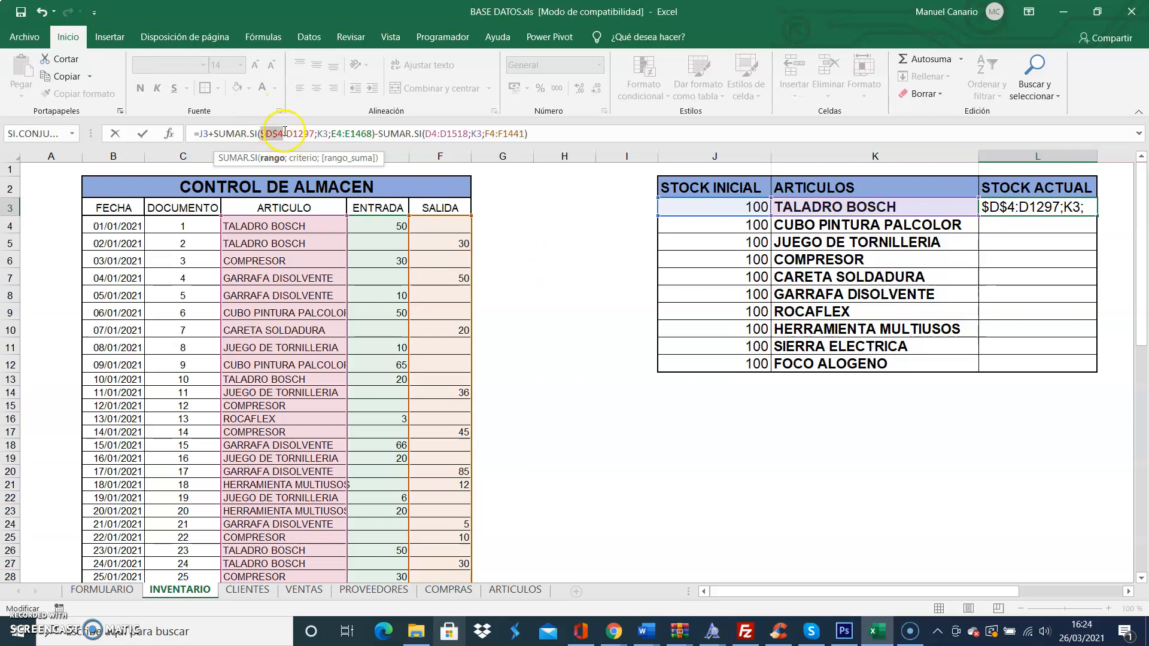
left_click(293, 131)
key("F4")
Step: Fix the ENTRADA sum range in the L3 formula as absolute references $E$4:$E$1468
left_click(349, 134)
left_click(347, 134)
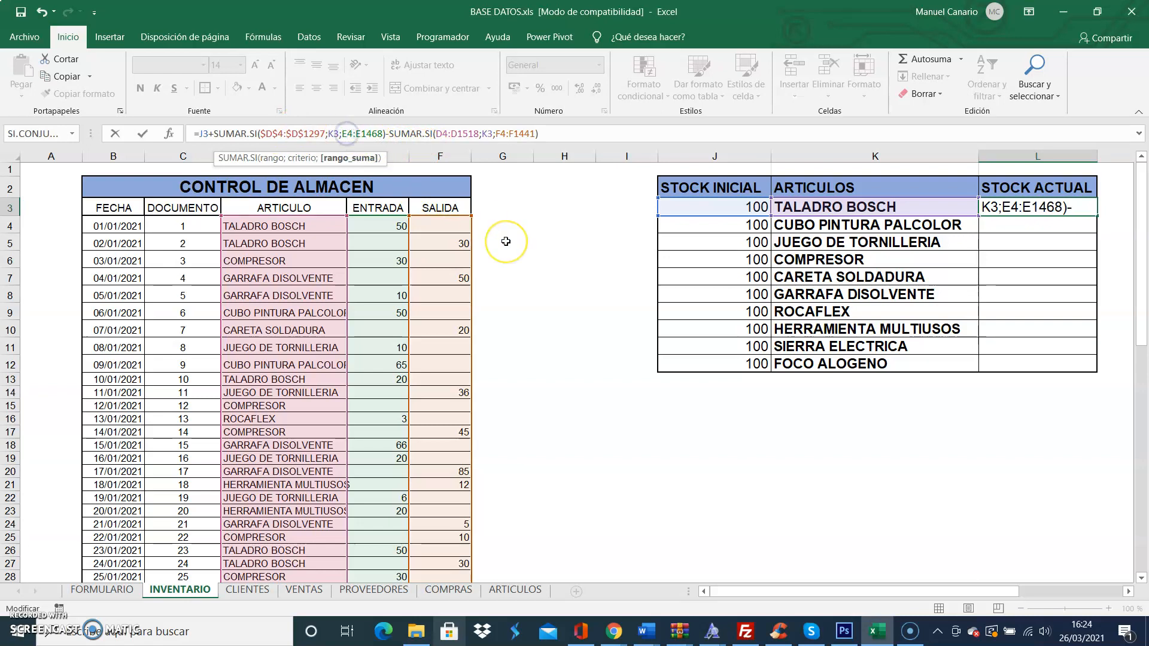
key("F4")
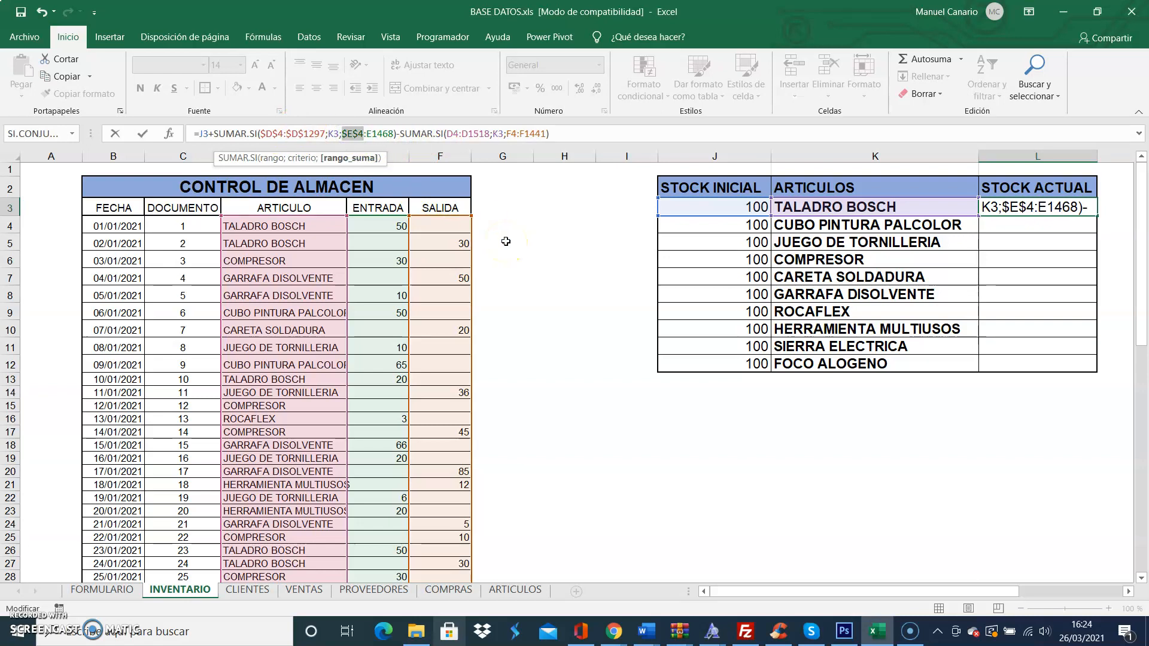
left_click(372, 134)
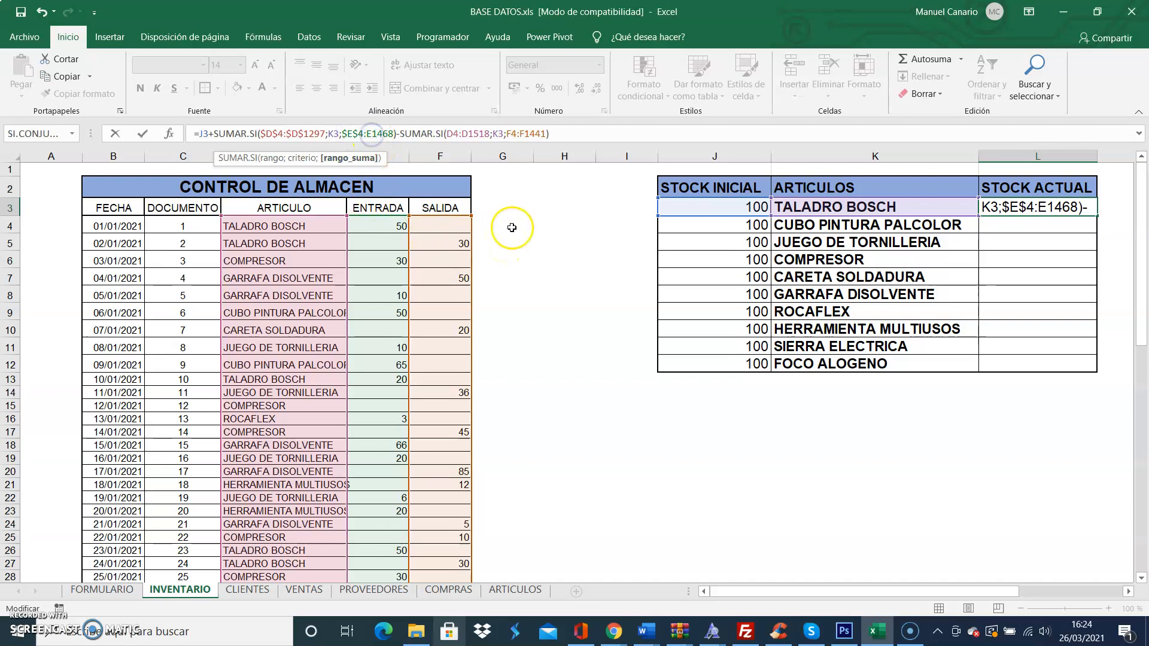
key("F4")
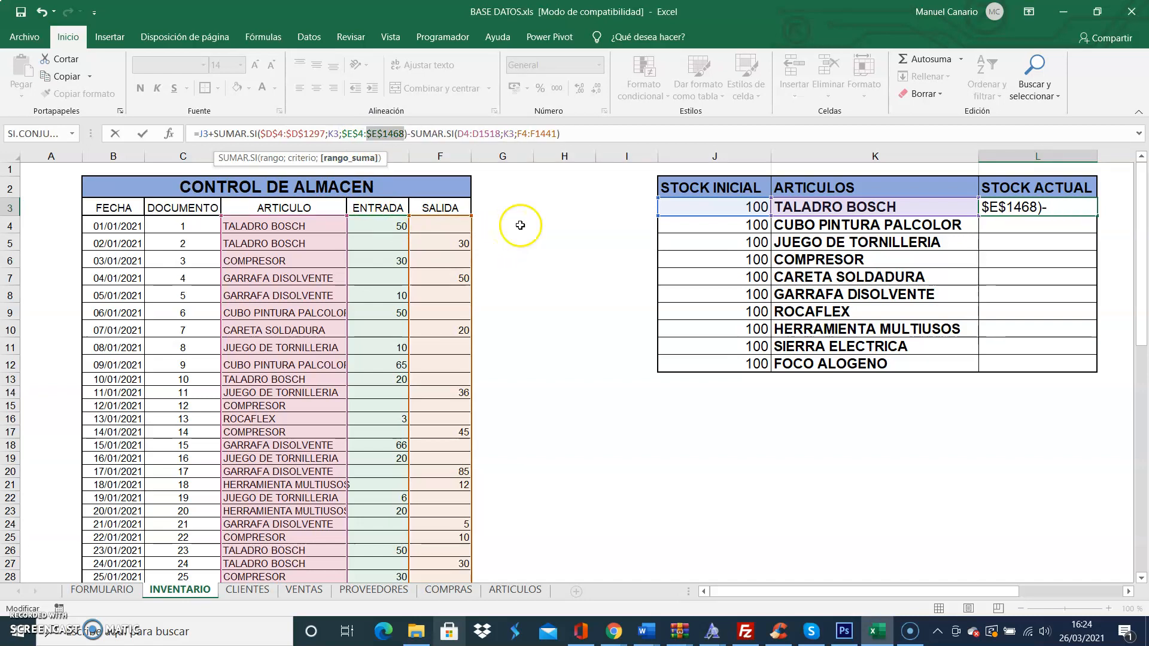
Step: Make the ARTICULO range of the second SUMAR.SI in L3 absolute as $D$4:$D$1518
left_click(463, 133)
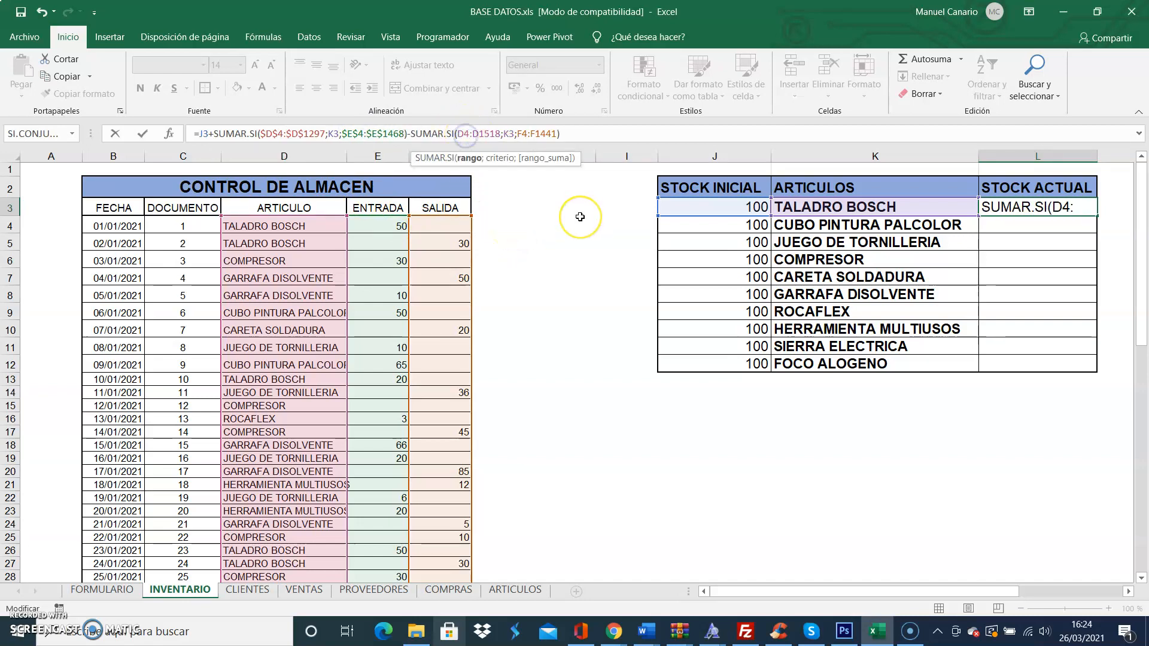
key("F4")
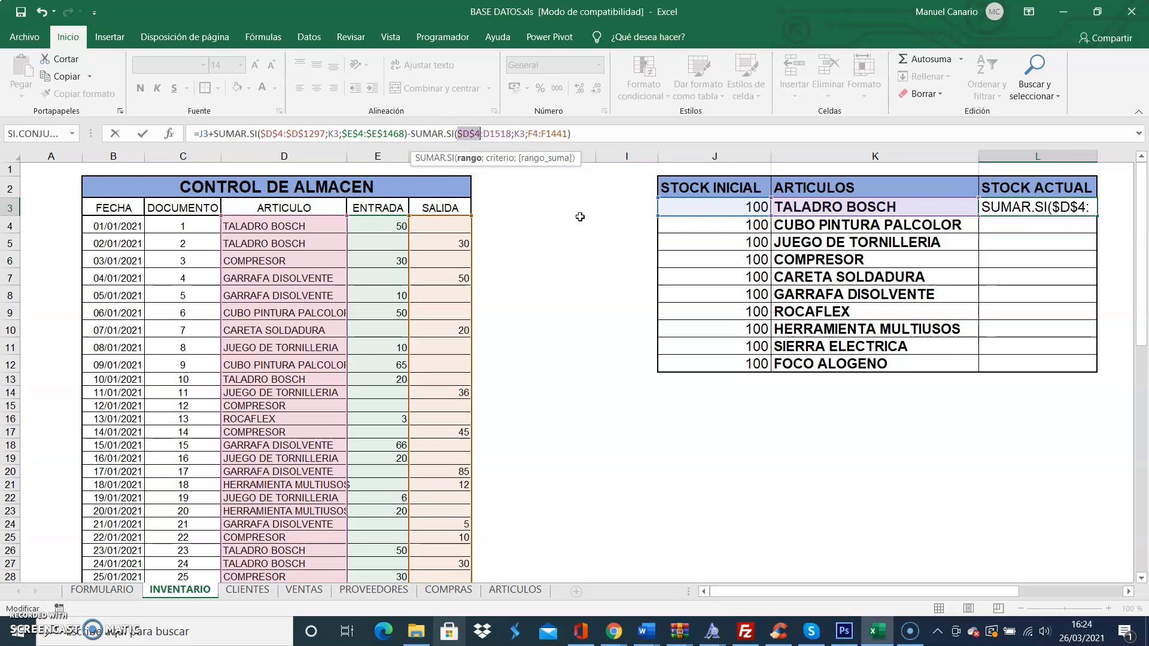
left_click(494, 138)
key("F4")
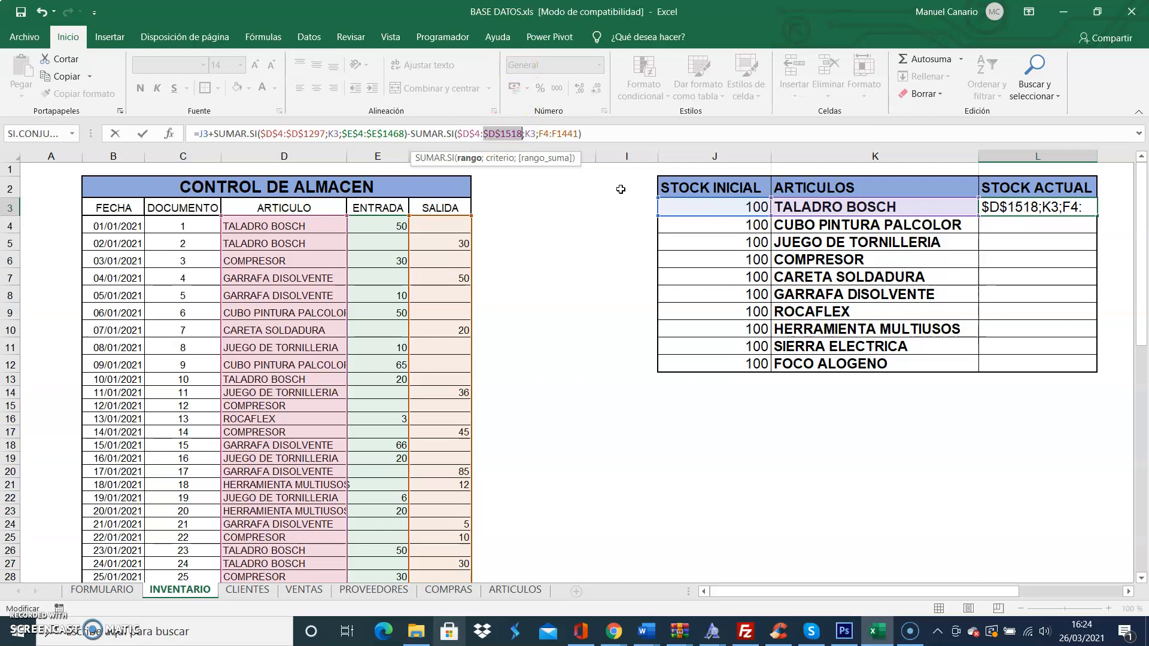
Step: Fix the SALIDA sum range as $F$4:$F$1441 and enter the updated L3 formula
left_click(542, 133)
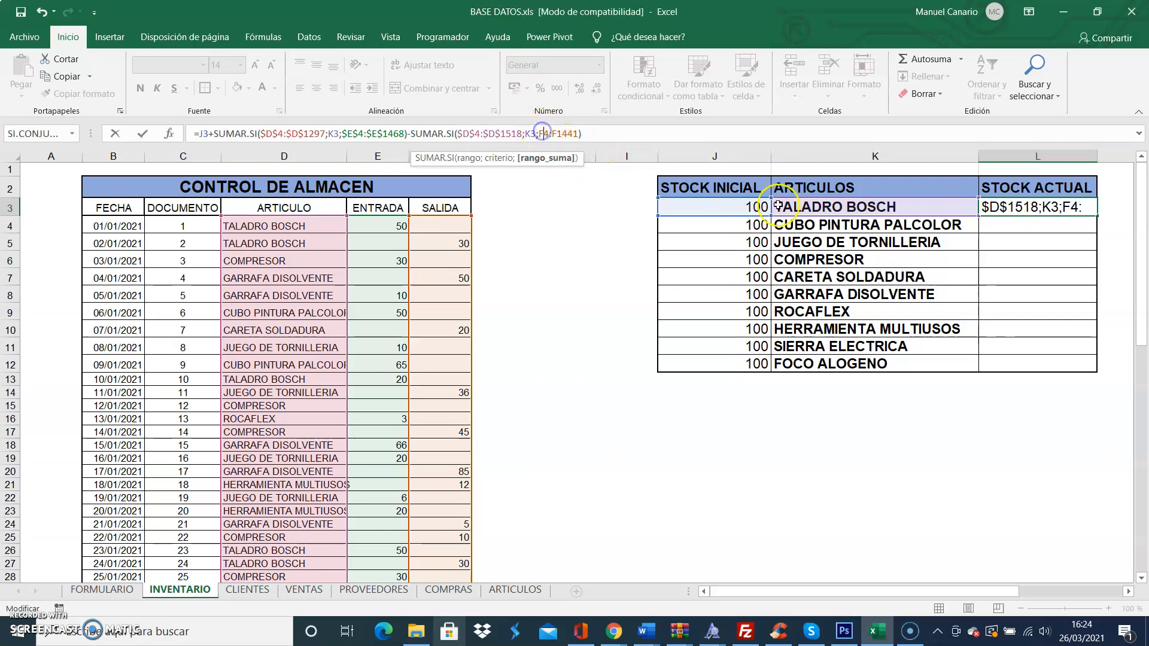
key("F4")
left_click(568, 133)
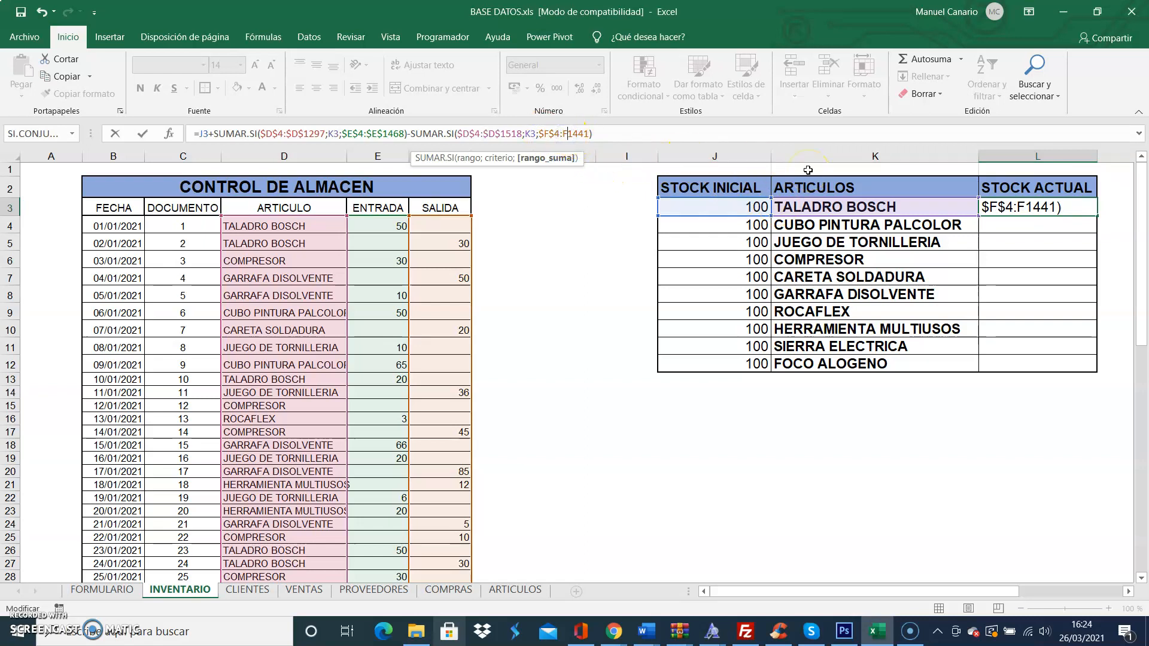
key("F4")
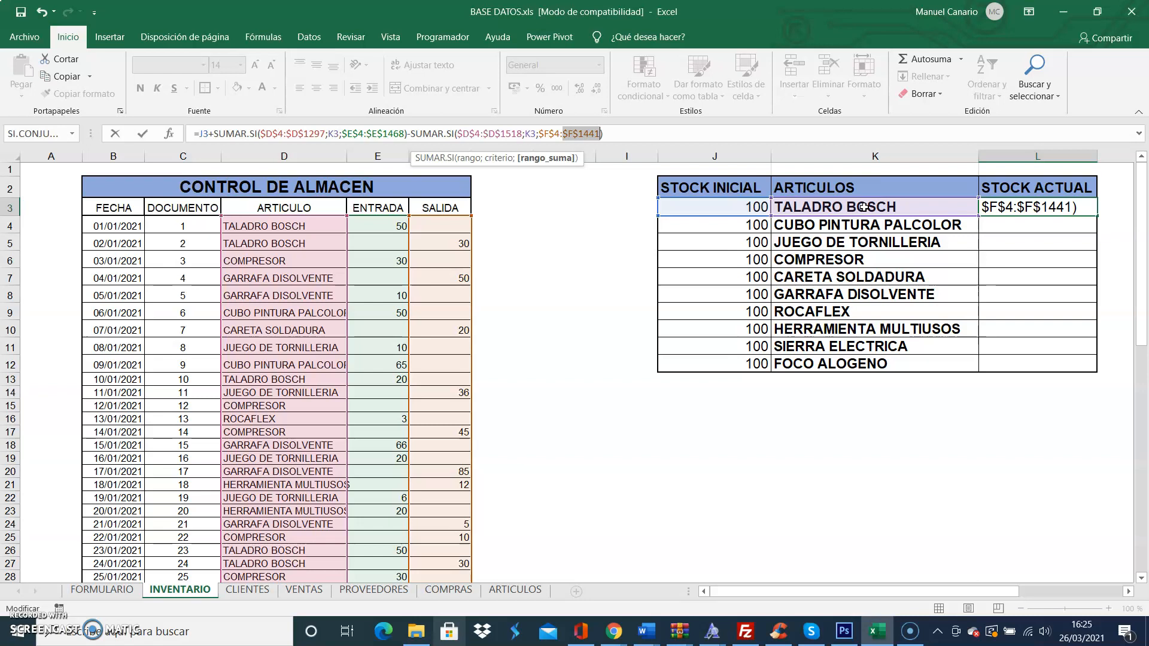
key("Return")
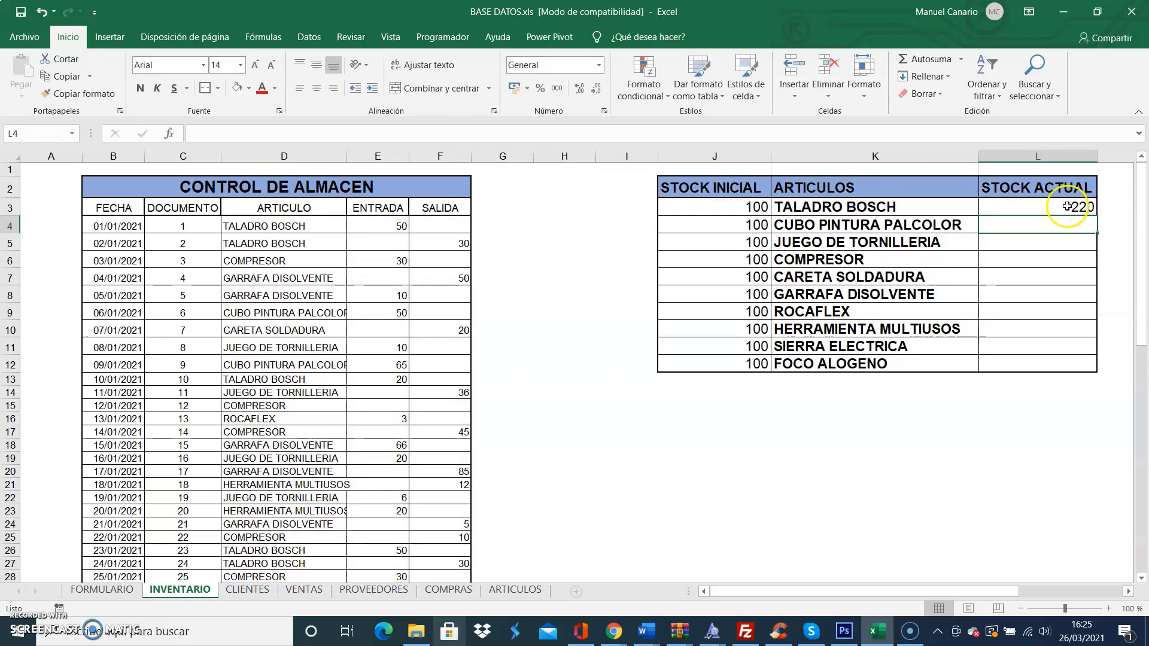
Step: Fill the STOCK ACTUAL formula from L3 down to FOCO ALOGENO in L12, and deselect the filled range
left_click(1059, 202)
left_click_drag(1097, 220, 1100, 370)
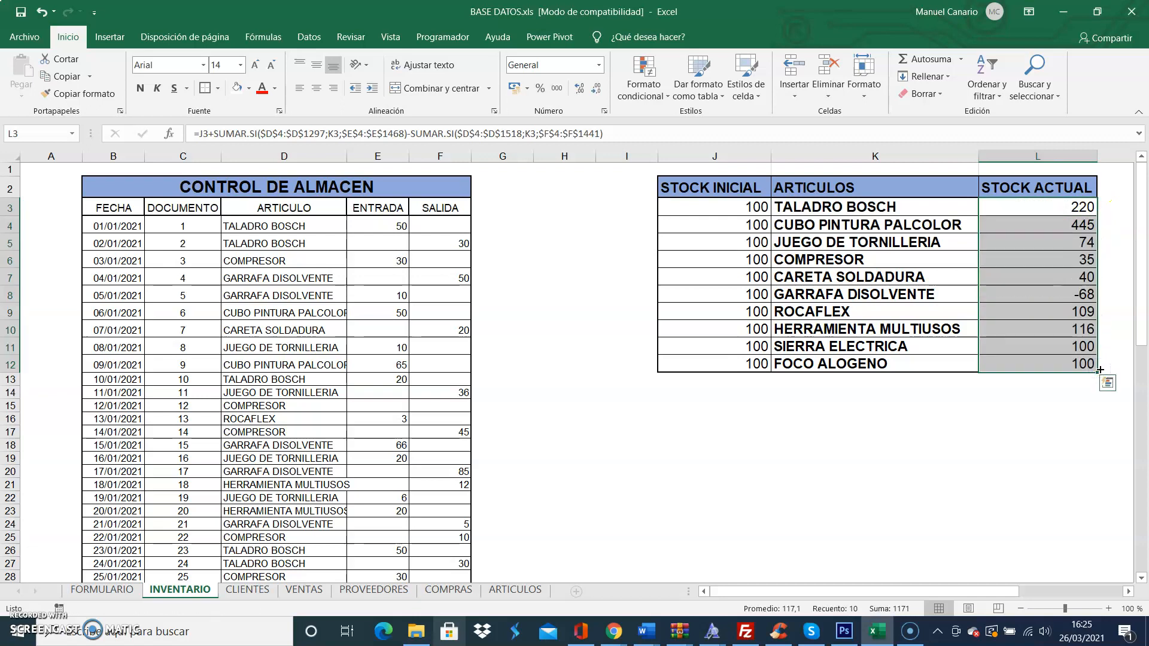
left_click(1057, 243)
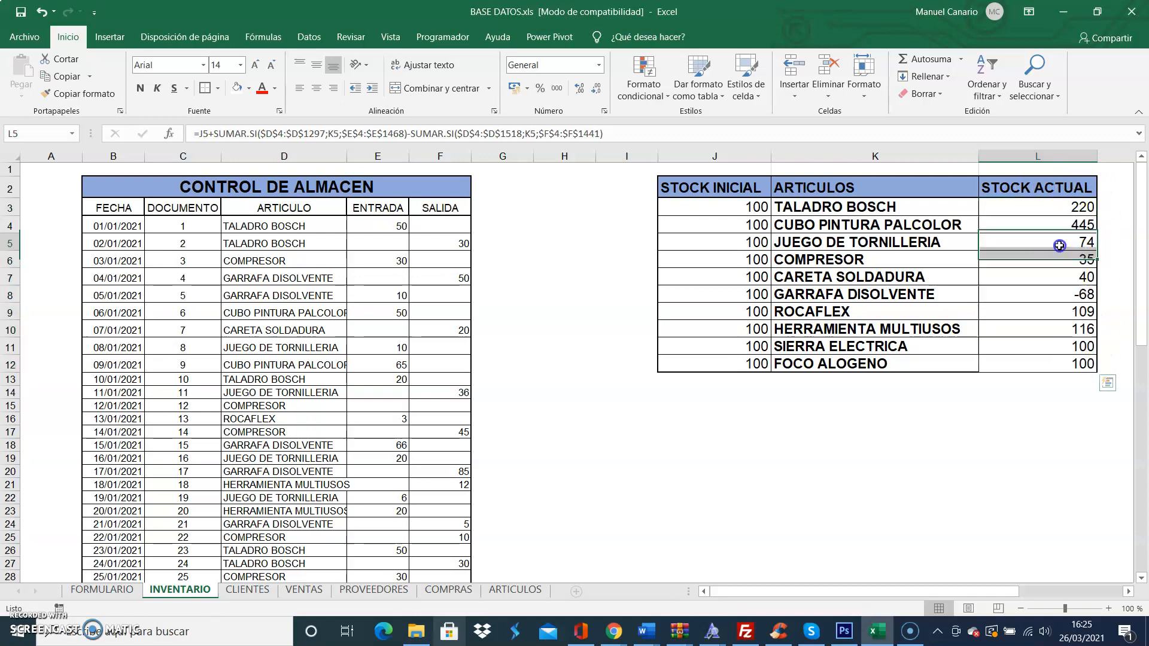
left_click(1057, 389)
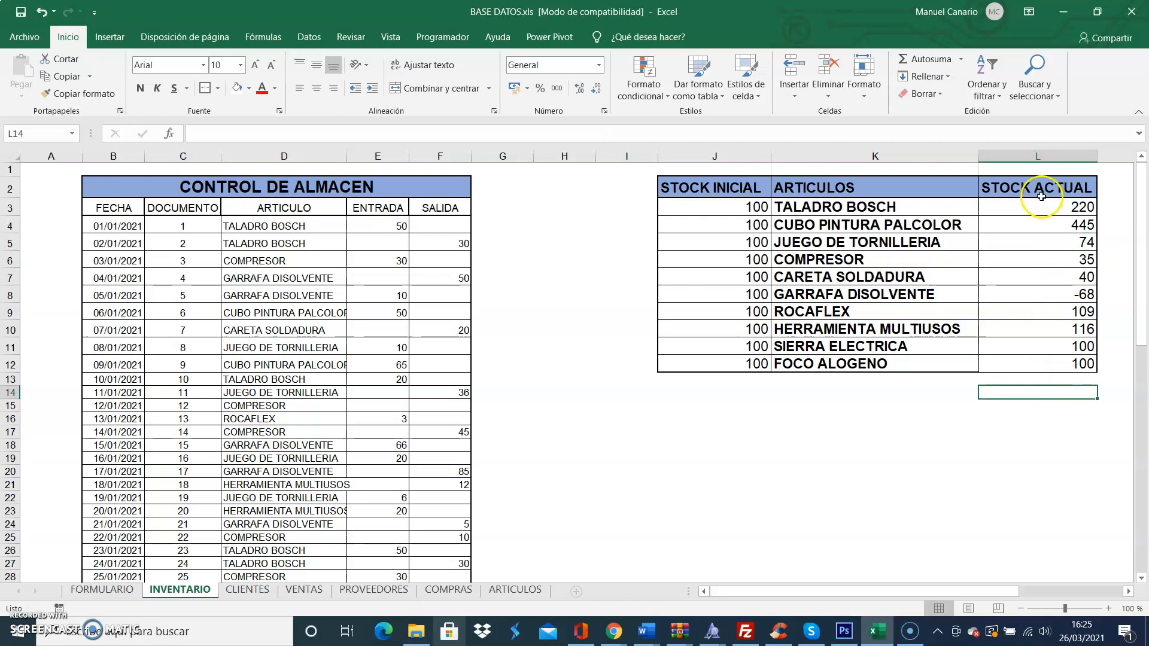